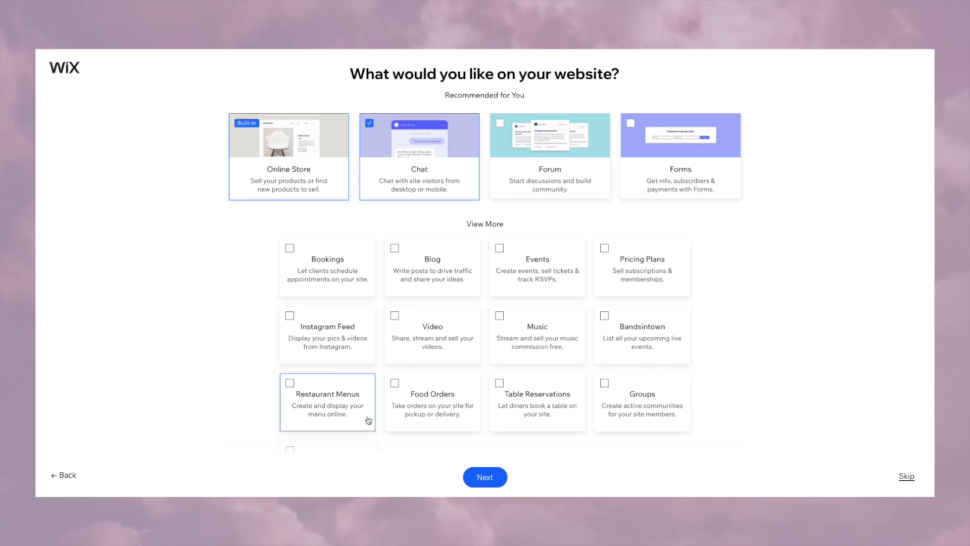
Step: Add Instagram Feed as a feature, mark this as a first website, and open the Fashion Designer template
{"action": "left_click", "coordinate": [302, 323]}
{"action": "scroll", "coordinate": [379, 405], "scroll_direction": "down", "scroll_amount": 2}
{"action": "left_click", "coordinate": [477, 480]}
{"action": "left_click", "coordinate": [431, 185]}
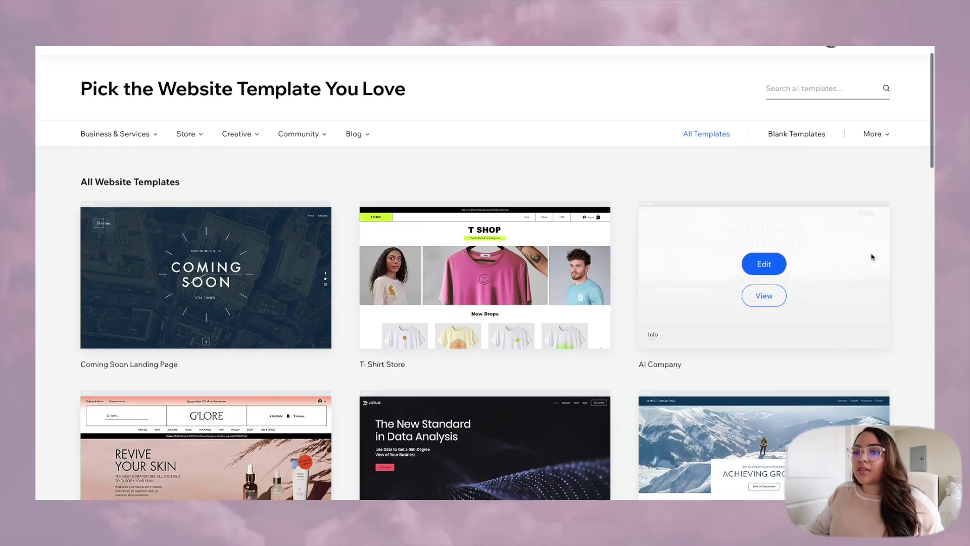
{"action": "scroll", "coordinate": [871, 258], "scroll_direction": "down", "scroll_amount": 10}
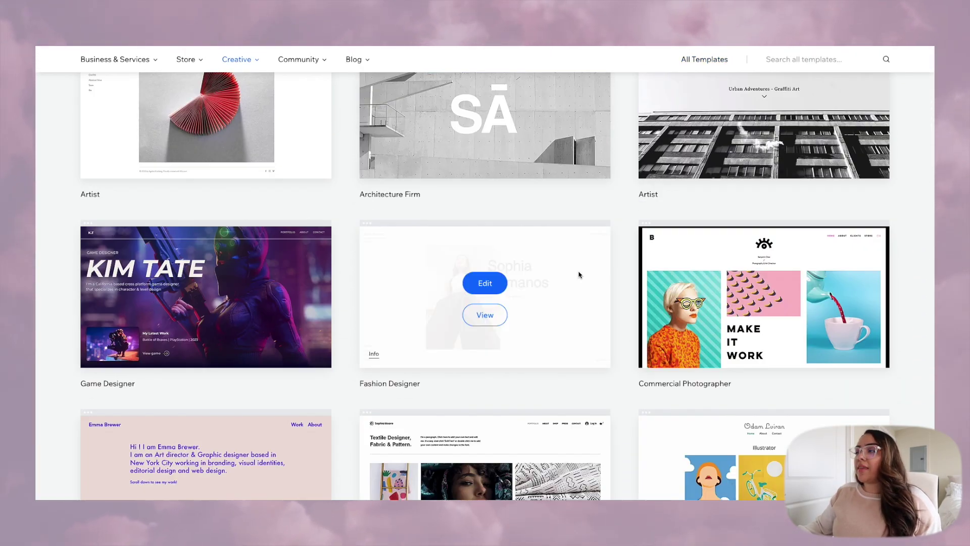
{"action": "scroll", "coordinate": [655, 222], "scroll_direction": "down", "scroll_amount": 5}
{"action": "scroll", "coordinate": [485, 336], "scroll_direction": "up", "scroll_amount": 3}
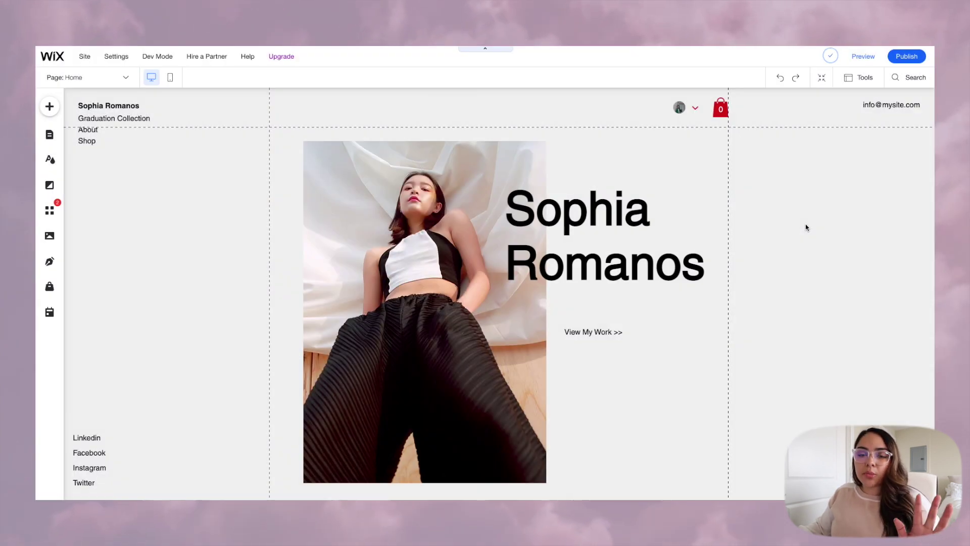
Step: Retype the home page heading as the designer's full name
{"action": "scroll", "coordinate": [806, 224], "scroll_direction": "down", "scroll_amount": 3}
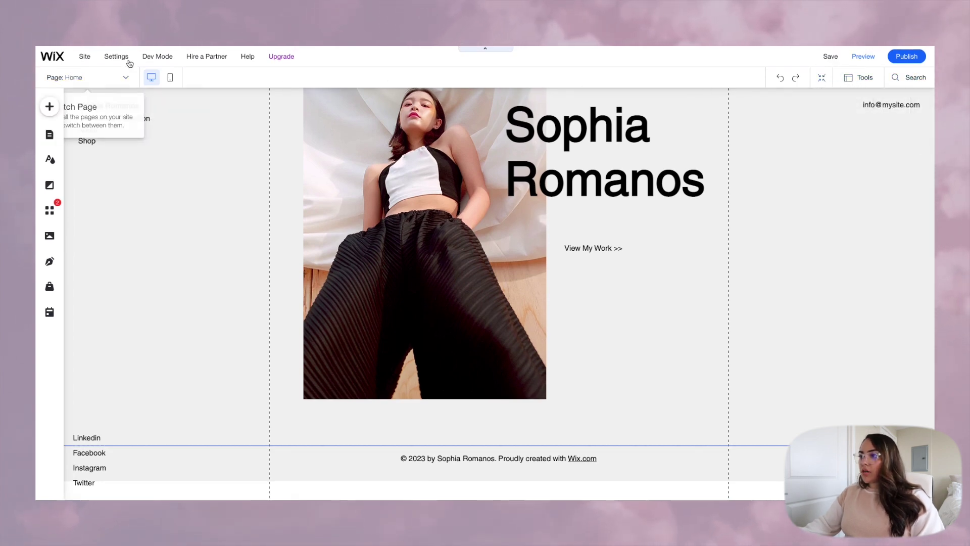
{"action": "mouse_move", "coordinate": [150, 60]}
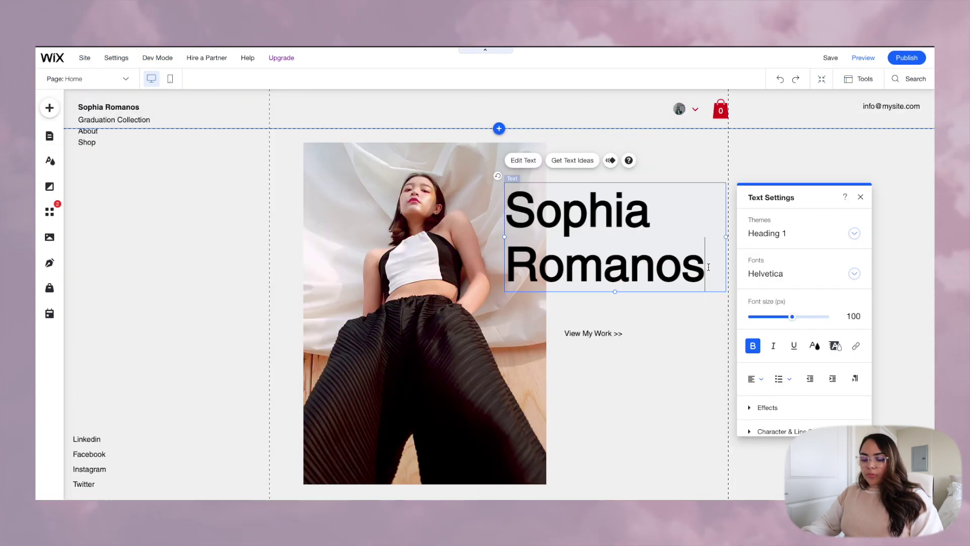
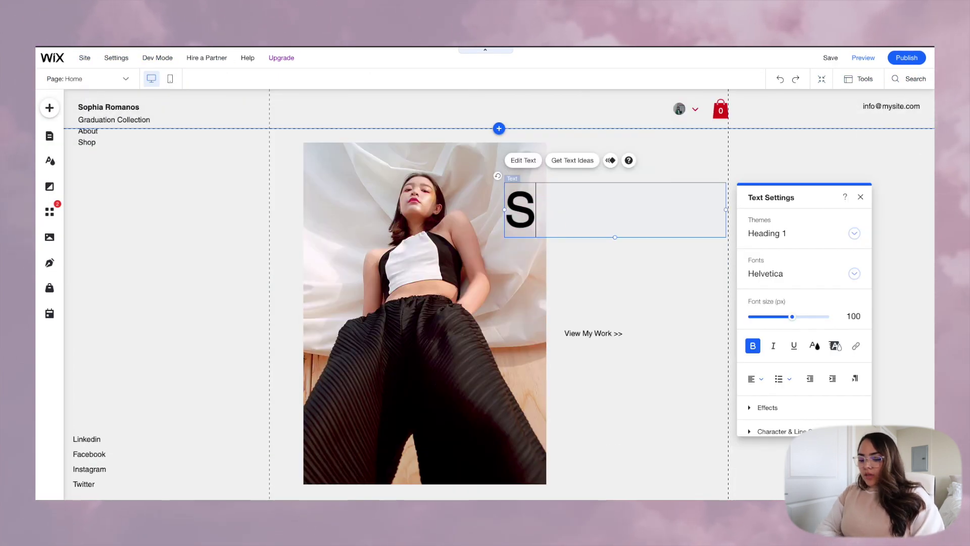
Step: Replace the hero photo with a portrait uploaded from the computer and adjust its crop
{"action": "left_click", "coordinate": [524, 250]}
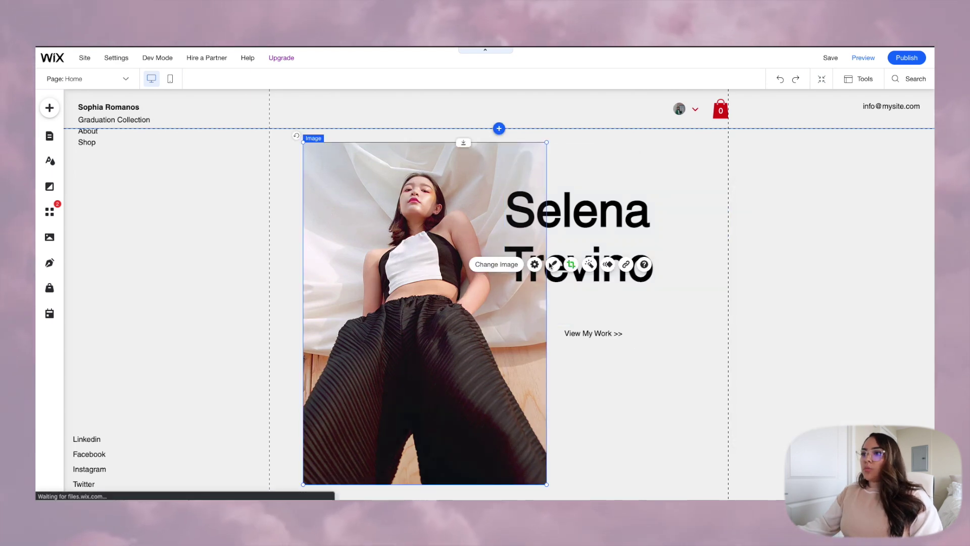
{"action": "left_click", "coordinate": [503, 263]}
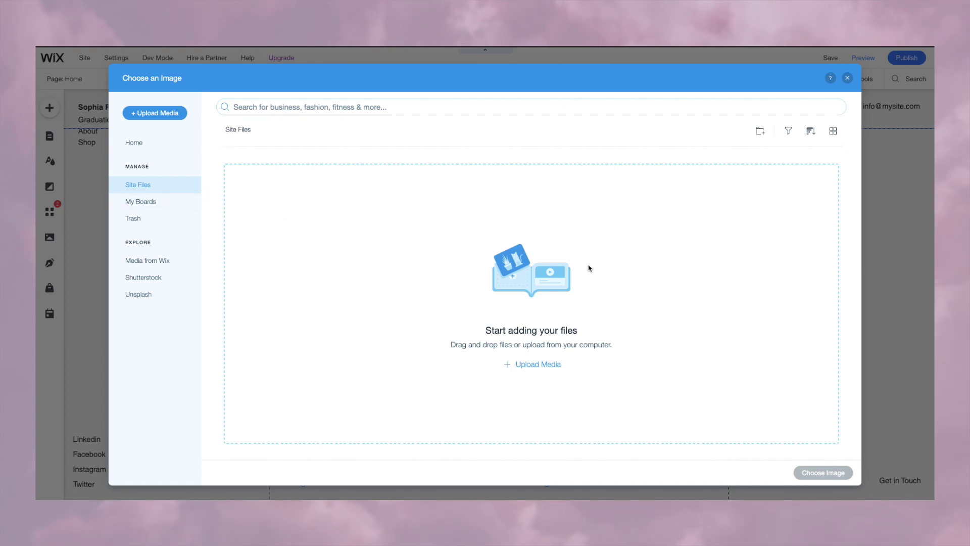
{"action": "left_click", "coordinate": [519, 364]}
{"action": "left_click", "coordinate": [484, 303]}
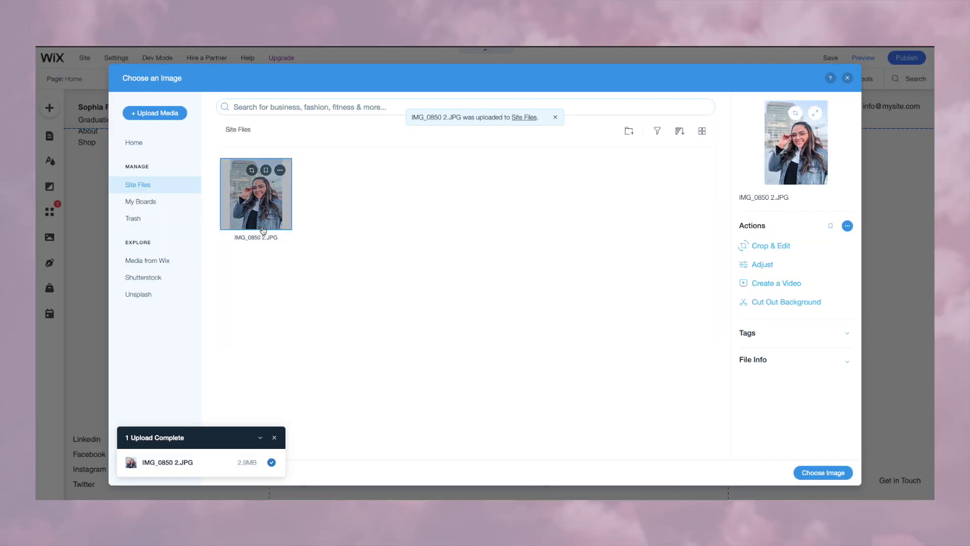
{"action": "left_click", "coordinate": [823, 472]}
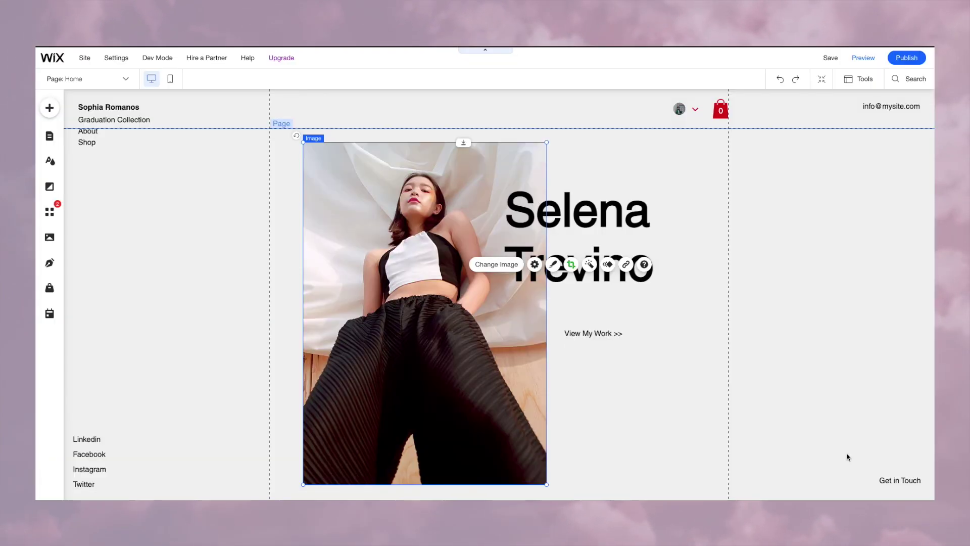
{"action": "left_click", "coordinate": [567, 295]}
{"action": "left_click", "coordinate": [374, 286]}
{"action": "double_click", "coordinate": [374, 285]}
{"action": "left_click", "coordinate": [591, 217]}
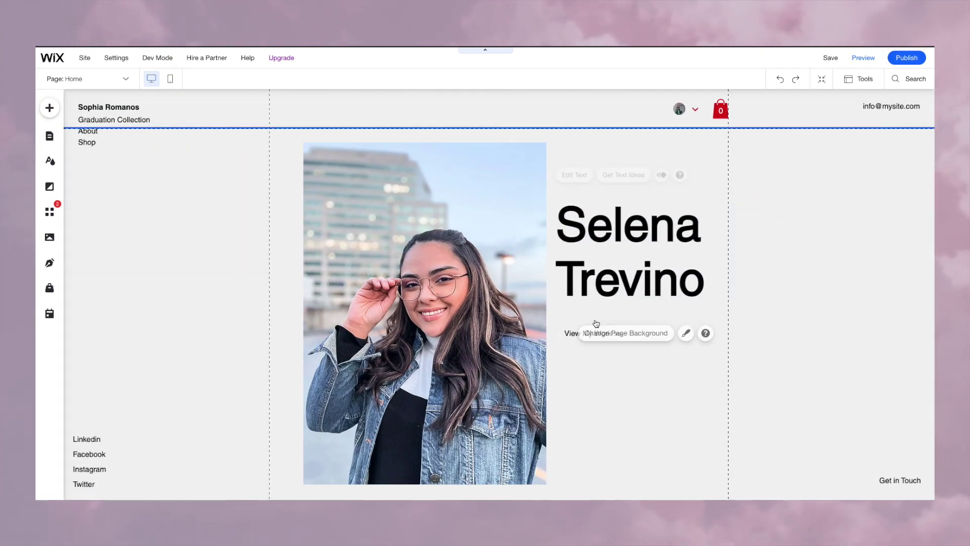
Step: Select the template's placeholder name in the footer credit text
{"action": "scroll", "coordinate": [505, 354], "scroll_direction": "down", "scroll_amount": 2}
{"action": "double_click", "coordinate": [437, 460]}
{"action": "left_click_drag", "start_coordinate": [495, 459], "coordinate": [437, 460]}
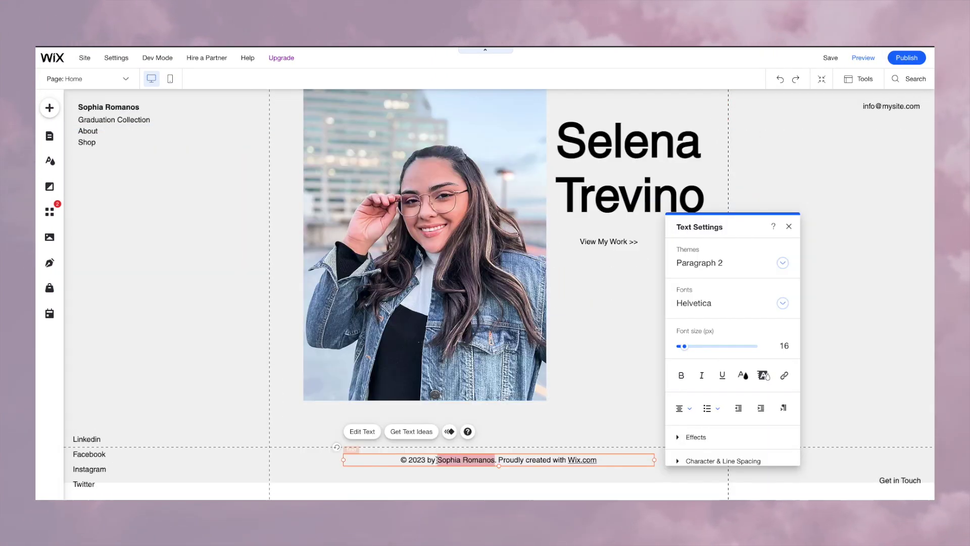
Step: Replace the footer credit's placeholder name with the designer's full name
{"action": "type", "text": "Selena"}
{"action": "key", "text": "ctrl+z"}
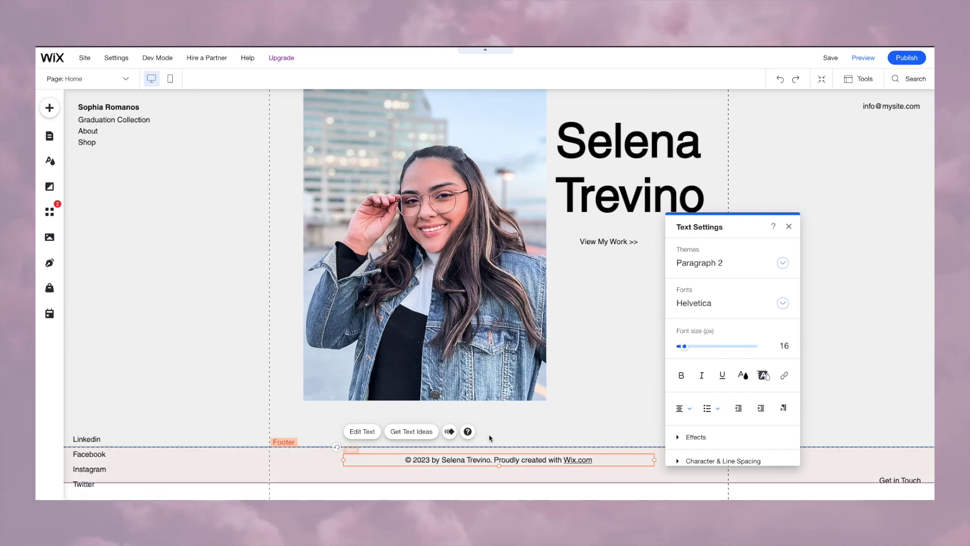
{"action": "left_click", "coordinate": [629, 413]}
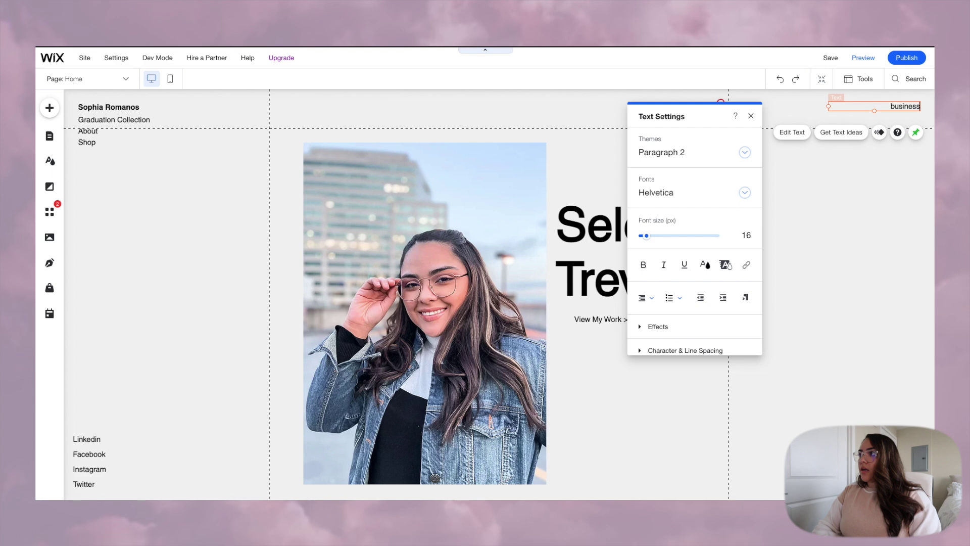
Step: Change the top-right text to 'business inquiries:' followed by the contact e-mail address
{"action": "type", "text": "inqui"}
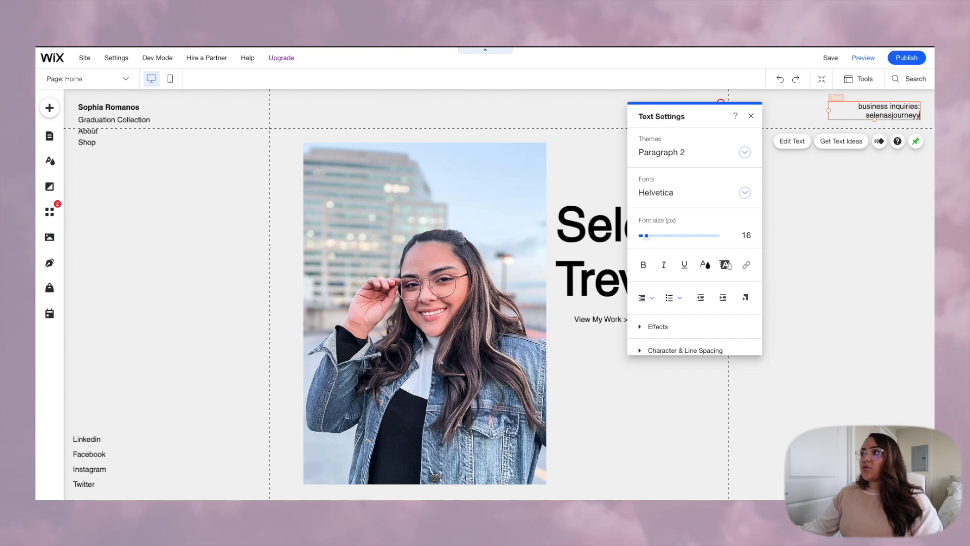
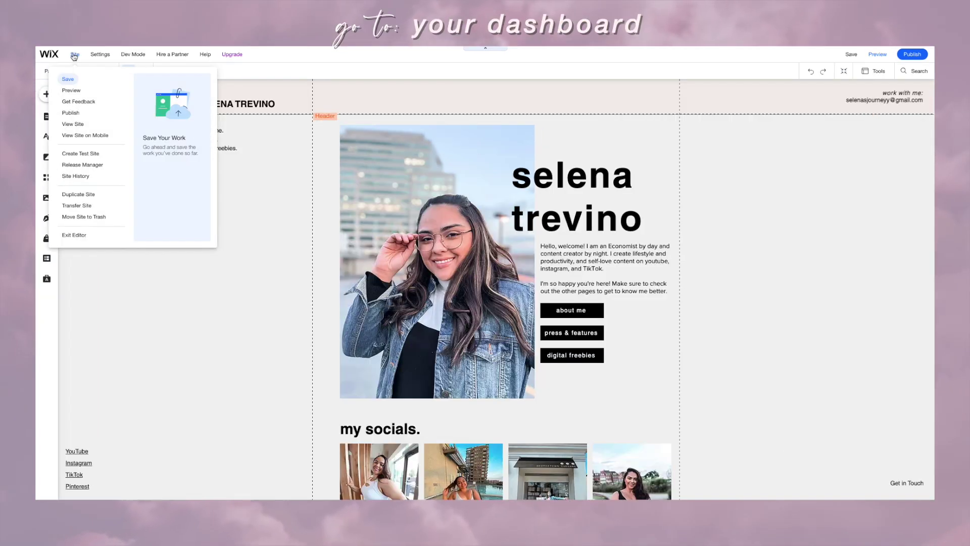
Step: Exit to the dashboard, review the Business Unlimited plan's features, and close the overview
{"action": "left_click", "coordinate": [78, 236]}
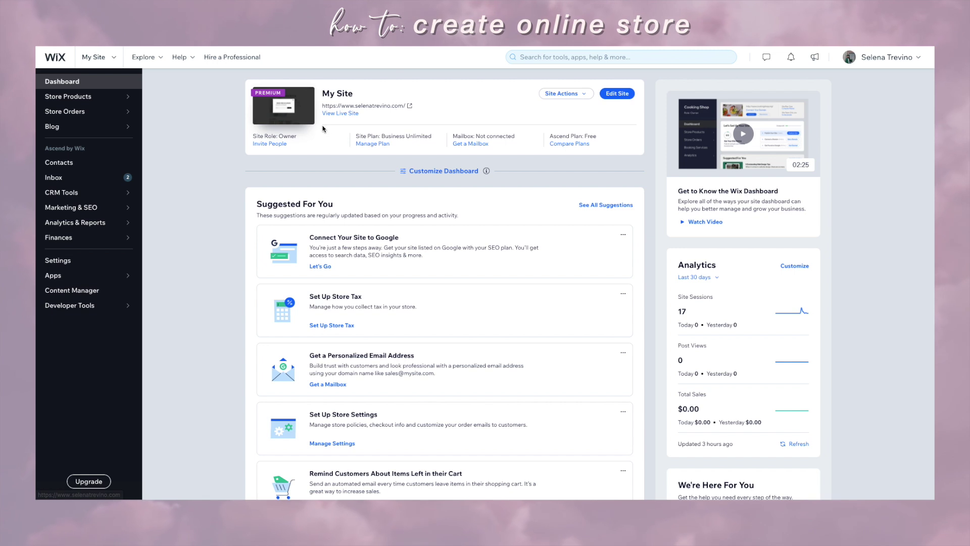
{"action": "left_click", "coordinate": [372, 143]}
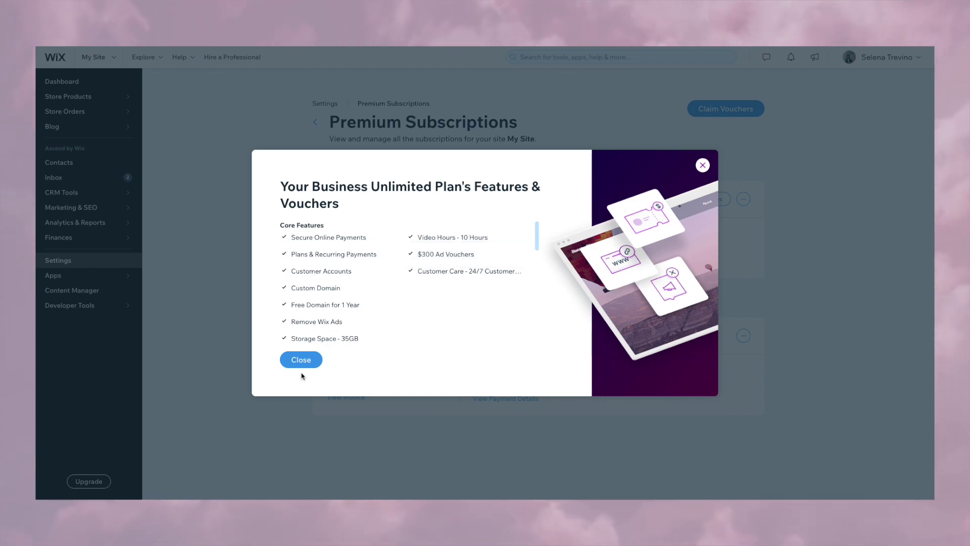
{"action": "left_click", "coordinate": [301, 361]}
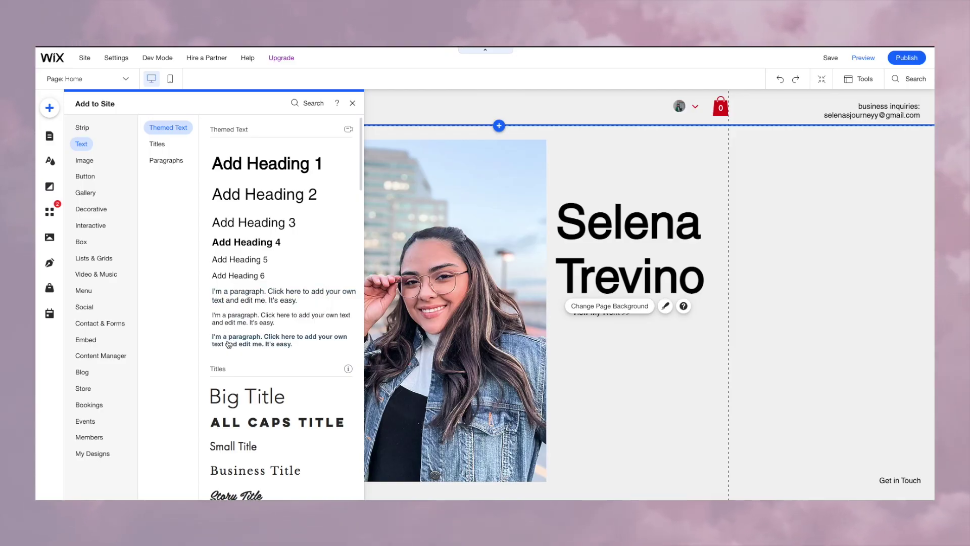
Step: Add a paragraph below View My Work reading 'Hello, welcome'
{"action": "left_click_drag", "start_coordinate": [229, 345], "coordinate": [610, 332]}
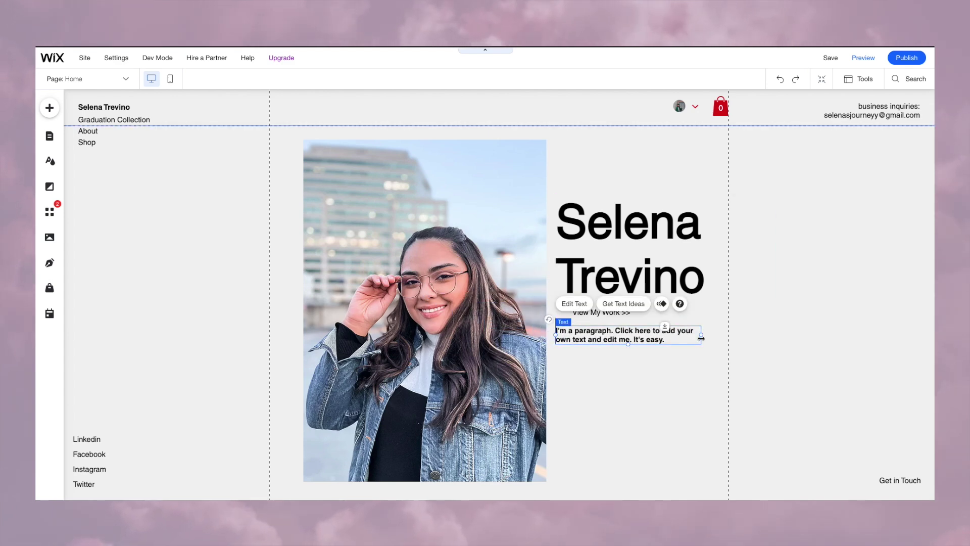
{"action": "left_click_drag", "start_coordinate": [699, 342], "coordinate": [670, 343]}
{"action": "double_click", "coordinate": [671, 343]}
{"action": "key", "text": "ctrl+a"}
{"action": "type", "text": "Hello, welcome"}
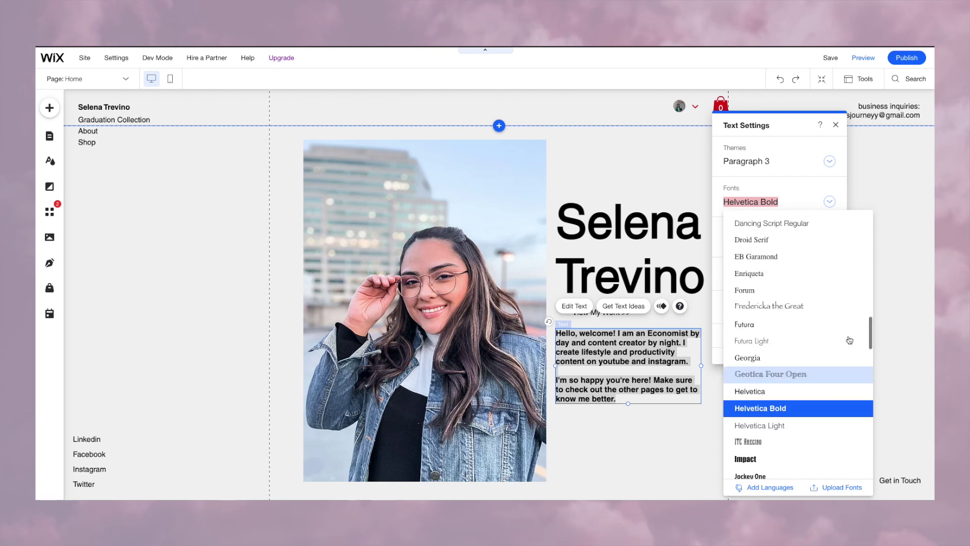
Step: Set the welcome paragraph's font to Times New Roman
{"action": "scroll", "coordinate": [802, 348], "scroll_direction": "up", "scroll_amount": 10}
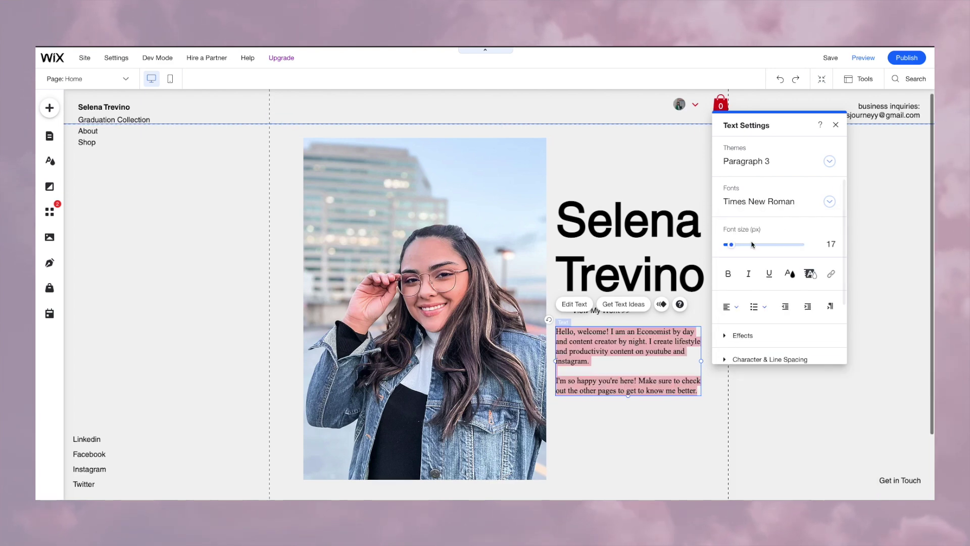
{"action": "left_click", "coordinate": [829, 202]}
{"action": "scroll", "coordinate": [805, 307], "scroll_direction": "down", "scroll_amount": 5}
{"action": "left_click", "coordinate": [805, 307]}
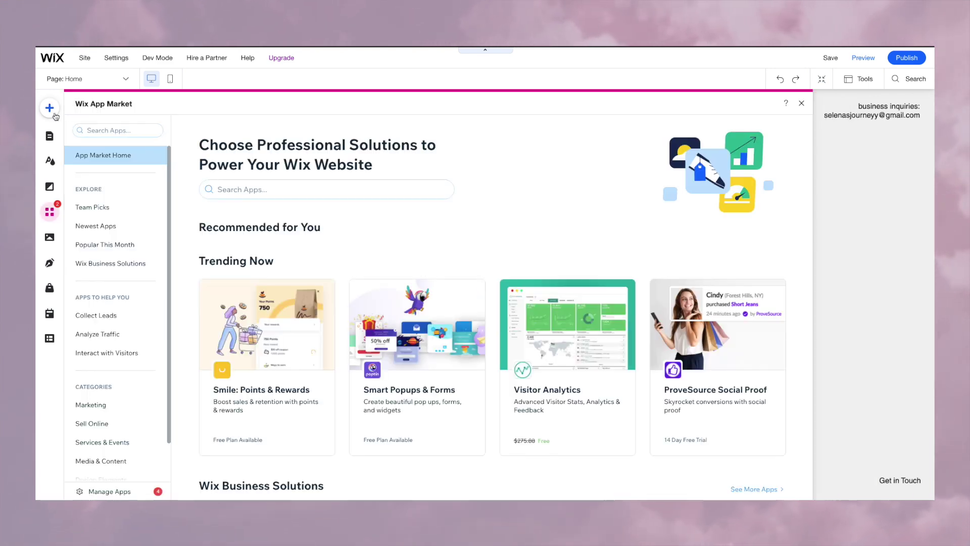
Step: Connect the Instagram account under Add > Image > My Instagram and allow access
{"action": "left_click", "coordinate": [49, 107]}
{"action": "left_click", "coordinate": [190, 160]}
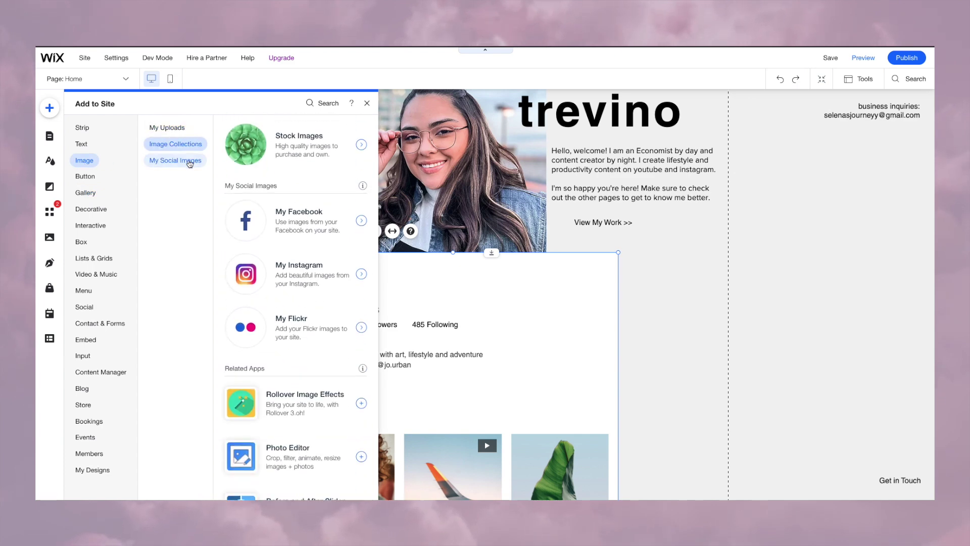
{"action": "left_click", "coordinate": [190, 145]}
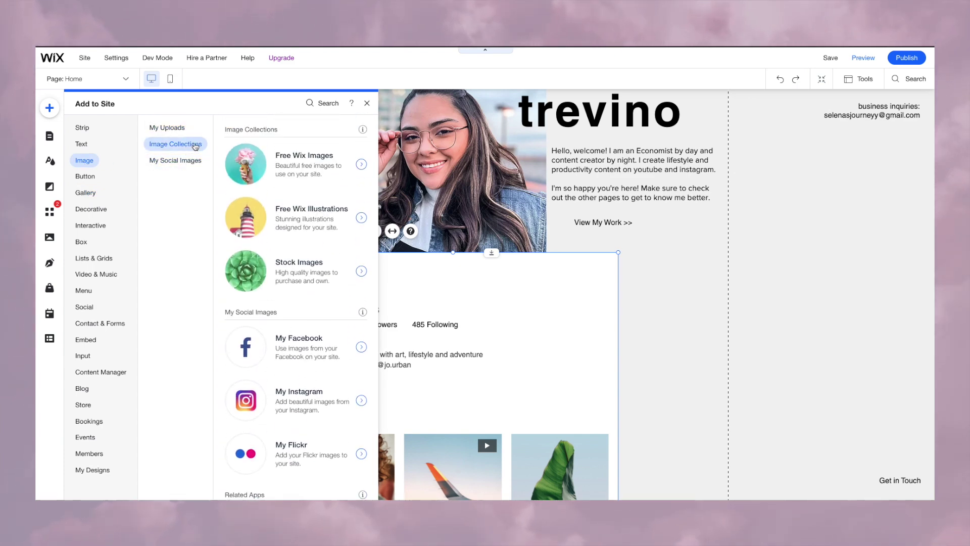
{"action": "left_click", "coordinate": [308, 417]}
{"action": "left_click", "coordinate": [476, 331]}
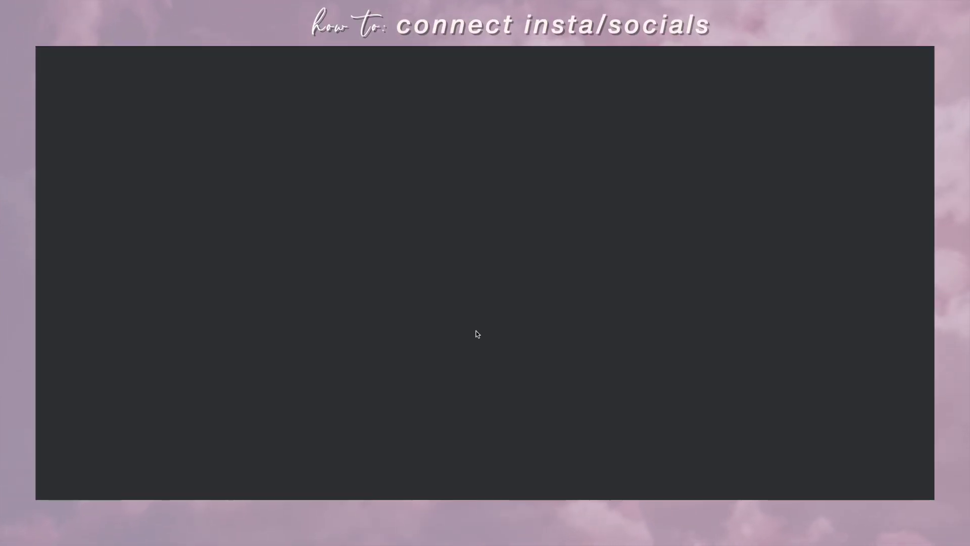
{"action": "left_click", "coordinate": [534, 300]}
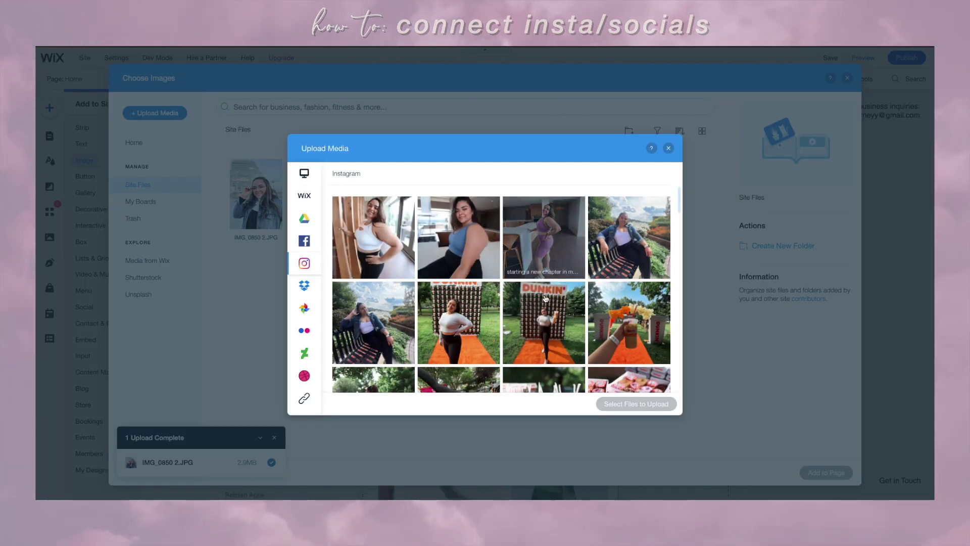
Step: Select seven Instagram photos, including the kitchen and garden shots, and upload them
{"action": "left_click", "coordinate": [373, 237]}
{"action": "scroll", "coordinate": [604, 265], "scroll_direction": "down", "scroll_amount": 10}
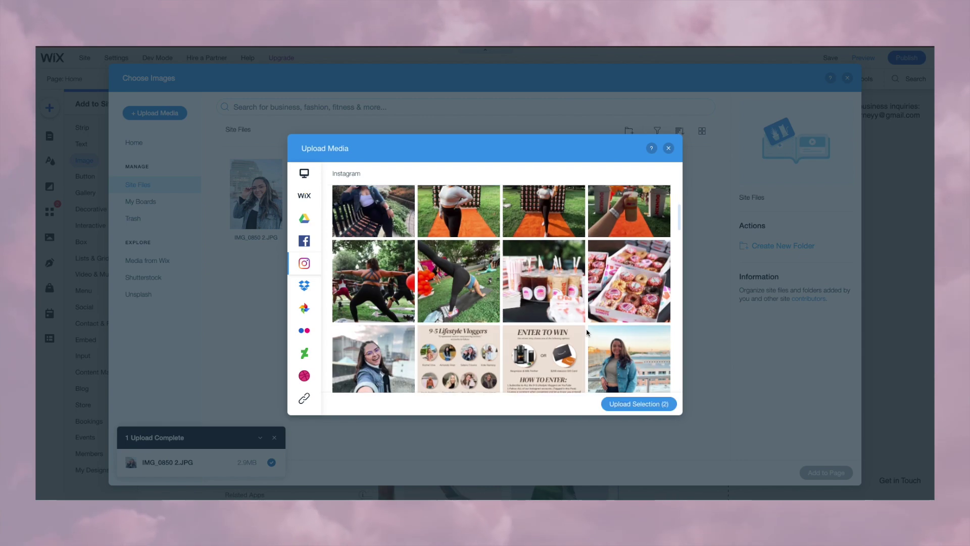
{"action": "left_click", "coordinate": [627, 283]}
{"action": "left_click", "coordinate": [638, 235]}
{"action": "scroll", "coordinate": [640, 239], "scroll_direction": "down", "scroll_amount": 5}
{"action": "left_click", "coordinate": [543, 260]}
{"action": "left_click", "coordinate": [629, 260]}
{"action": "scroll", "coordinate": [629, 263], "scroll_direction": "down", "scroll_amount": 2}
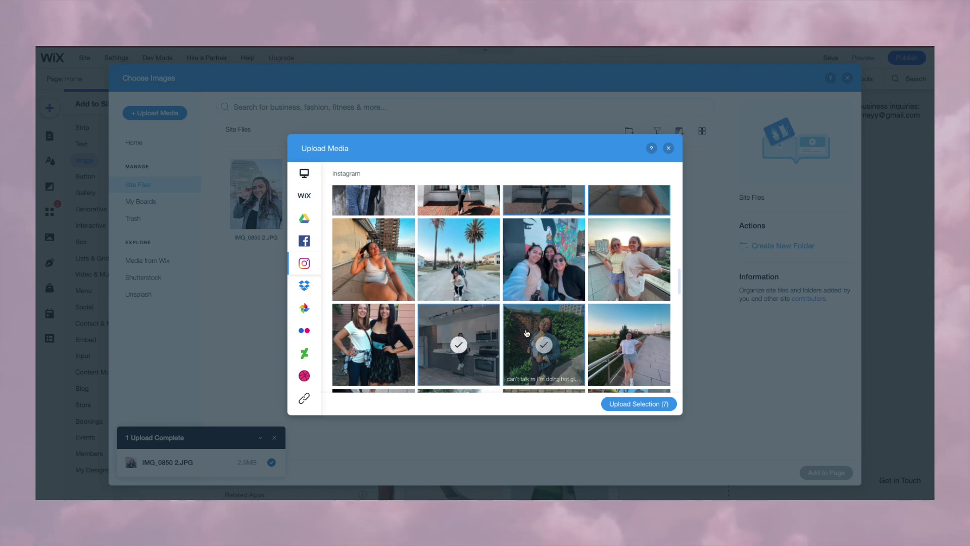
{"action": "scroll", "coordinate": [437, 334], "scroll_direction": "down", "scroll_amount": 5}
{"action": "scroll", "coordinate": [444, 298], "scroll_direction": "up", "scroll_amount": 5}
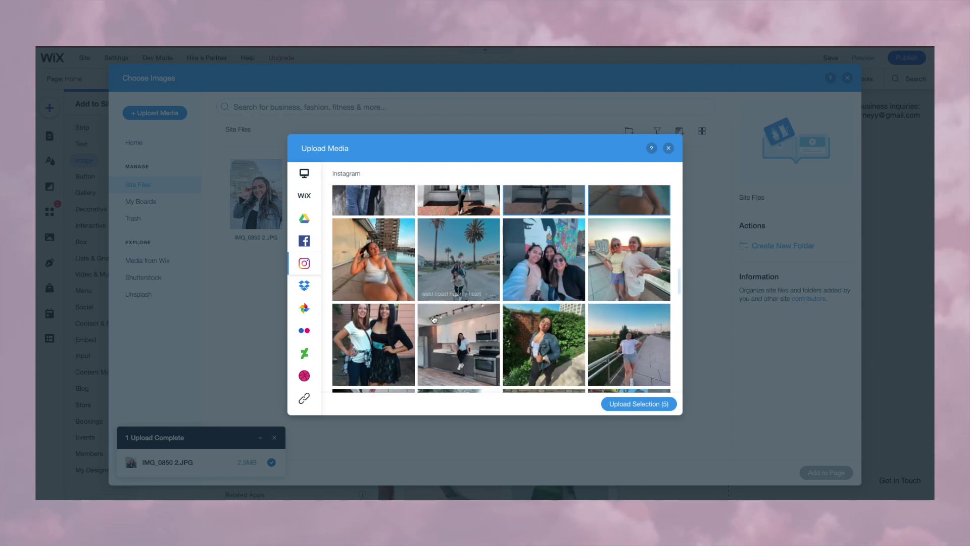
{"action": "left_click", "coordinate": [457, 342]}
{"action": "left_click", "coordinate": [526, 333]}
{"action": "scroll", "coordinate": [526, 333], "scroll_direction": "down", "scroll_amount": 3}
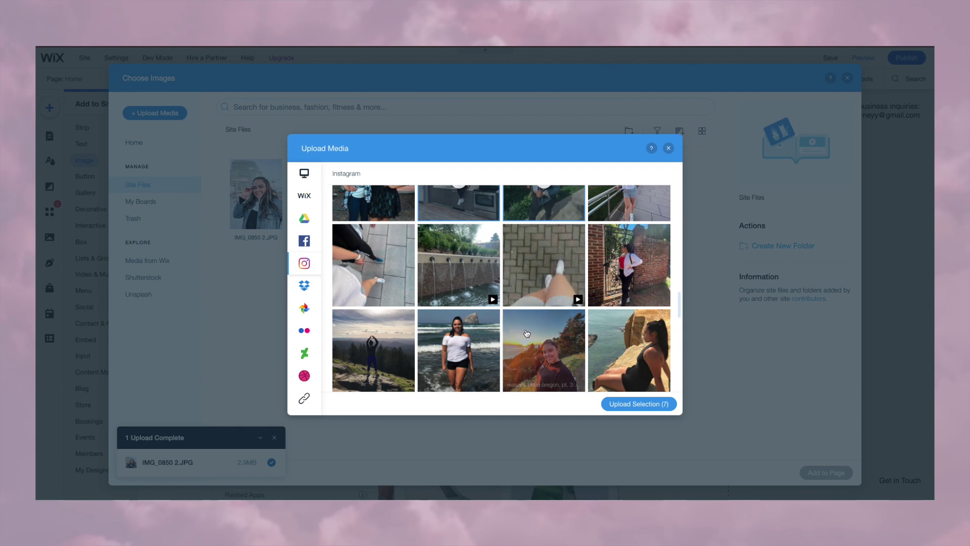
{"action": "left_click", "coordinate": [631, 403]}
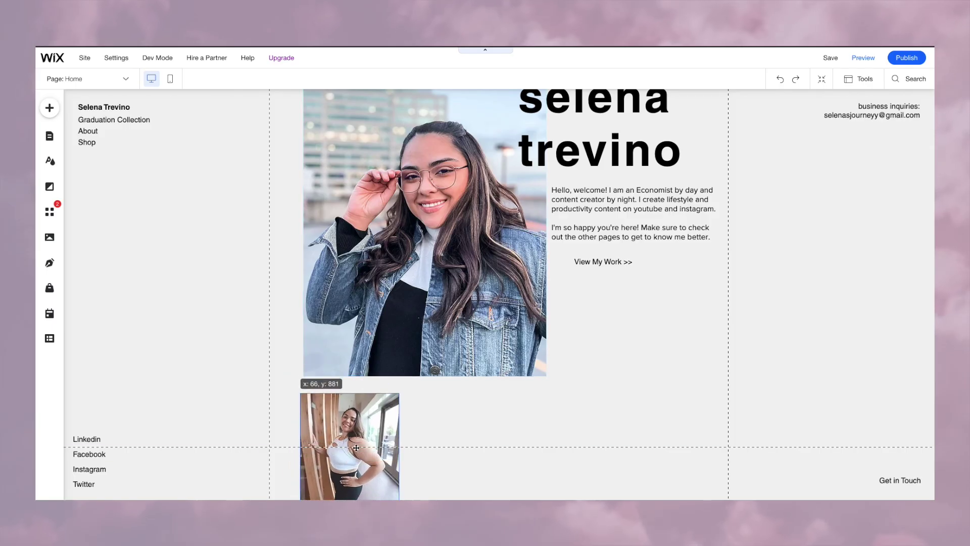
Step: Move the new photo below the portrait, link it to the pasted Instagram address, and preview
{"action": "left_click_drag", "start_coordinate": [357, 448], "coordinate": [359, 414]}
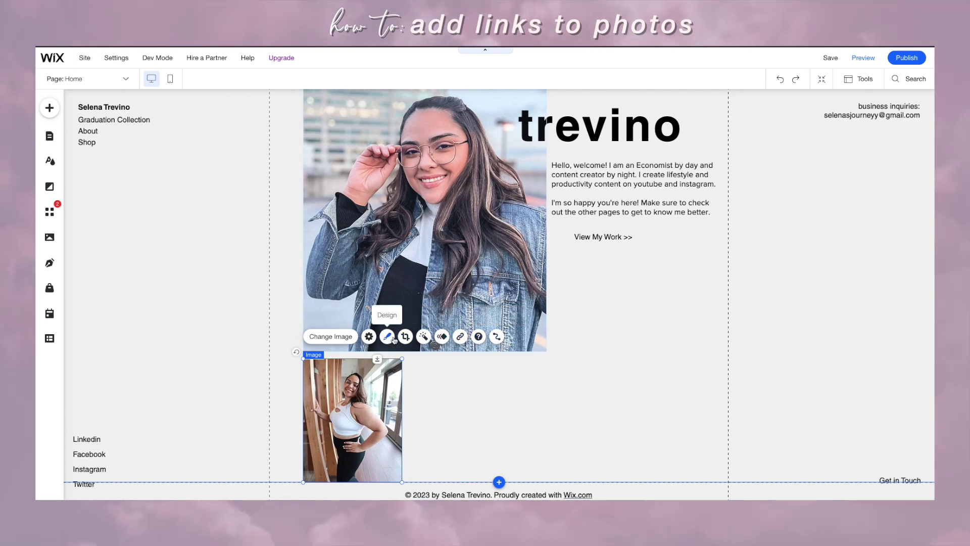
{"action": "left_click", "coordinate": [459, 337]}
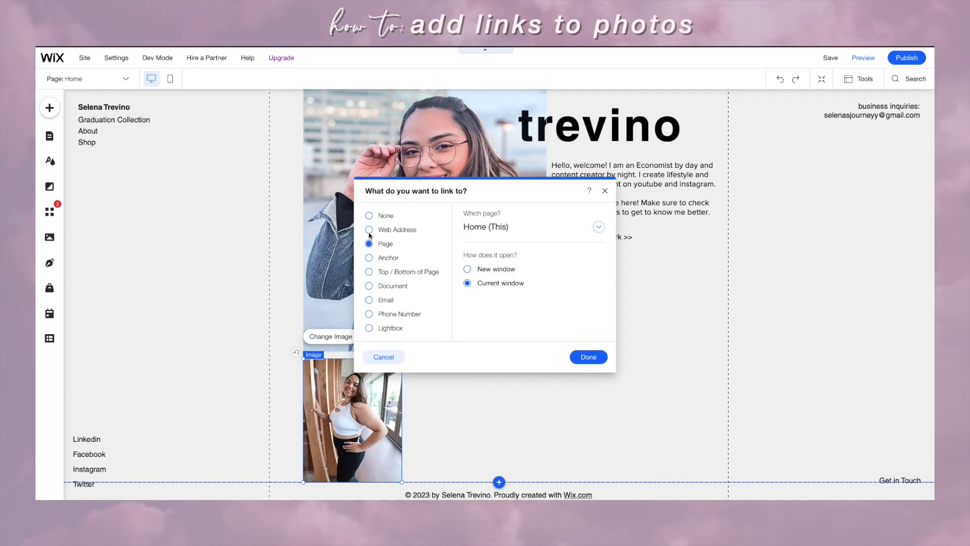
{"action": "left_click", "coordinate": [392, 229]}
{"action": "right_click", "coordinate": [510, 233]}
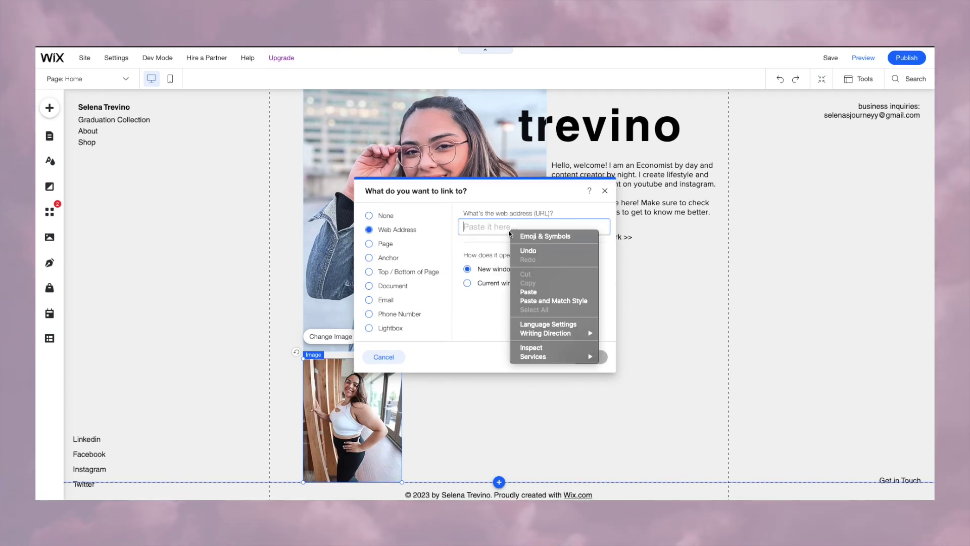
{"action": "left_click", "coordinate": [527, 292]}
{"action": "left_click", "coordinate": [586, 359]}
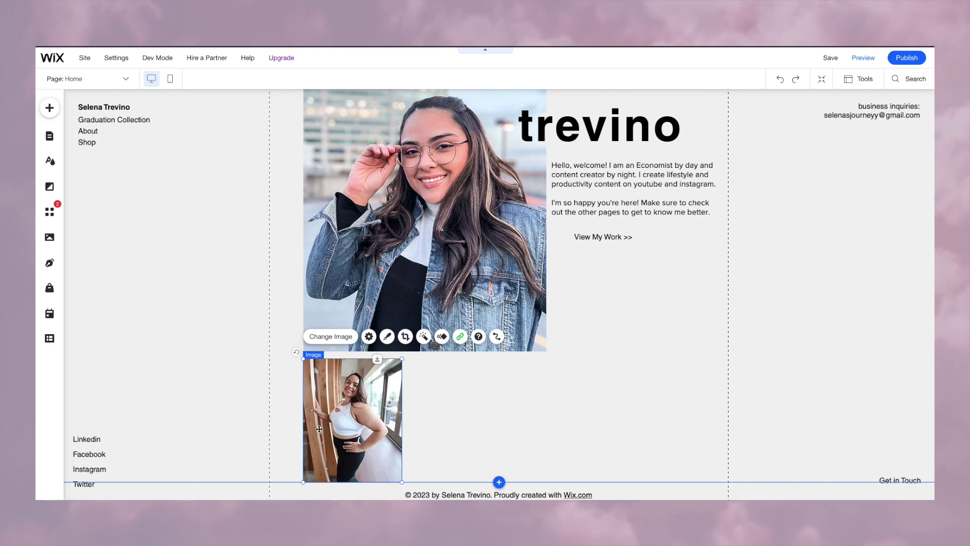
{"action": "left_click", "coordinate": [863, 57]}
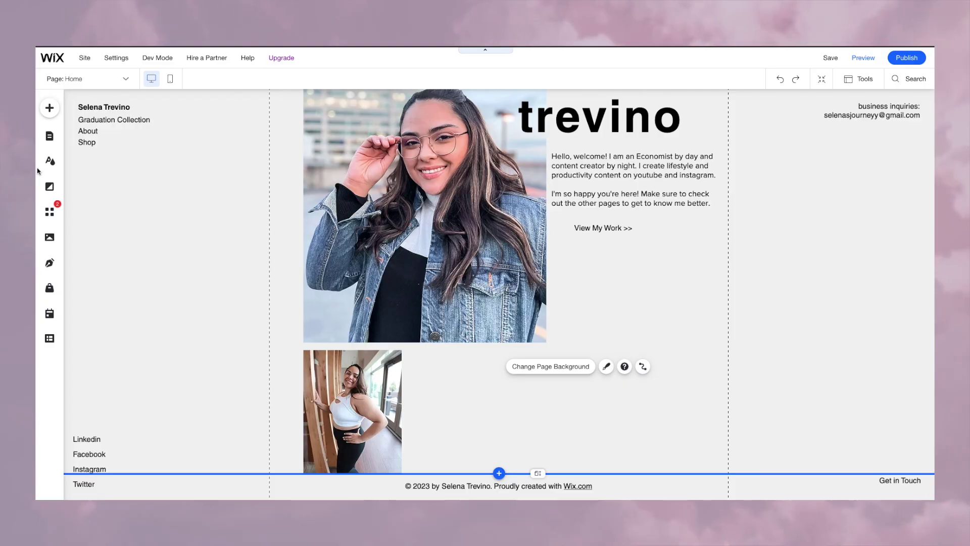
{"action": "left_click", "coordinate": [49, 107]}
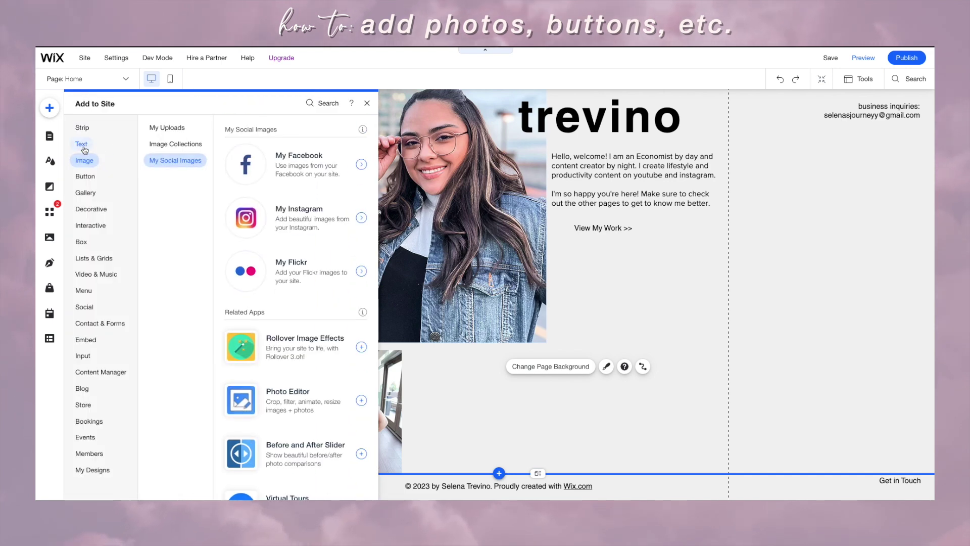
Step: Place a Heading 4 'my socials.' just above the lowered second photo
{"action": "left_click", "coordinate": [82, 144]}
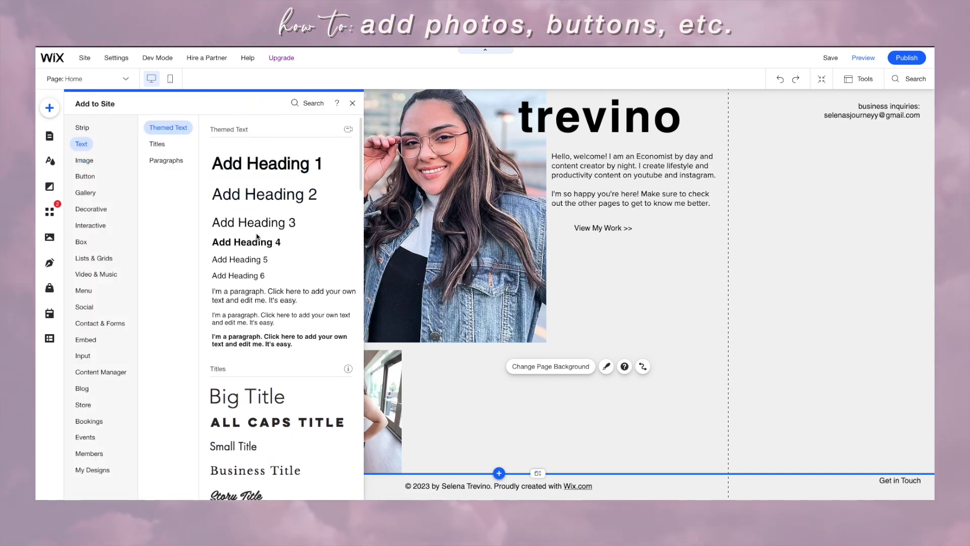
{"action": "left_click_drag", "start_coordinate": [256, 244], "coordinate": [451, 378]}
{"action": "left_click_drag", "start_coordinate": [366, 374], "coordinate": [367, 403]}
{"action": "left_click_drag", "start_coordinate": [437, 379], "coordinate": [333, 363]}
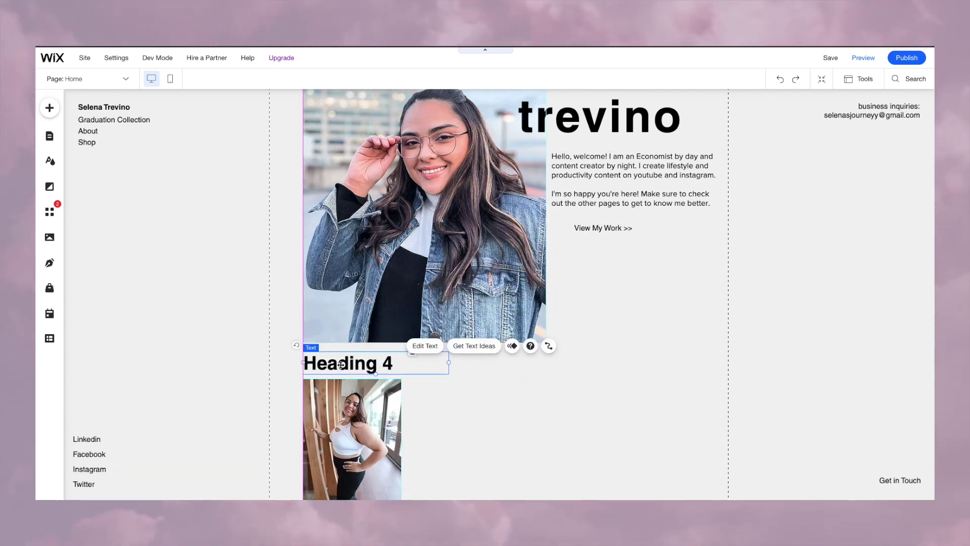
{"action": "double_click", "coordinate": [394, 362]}
{"action": "type", "text": "my socia"}
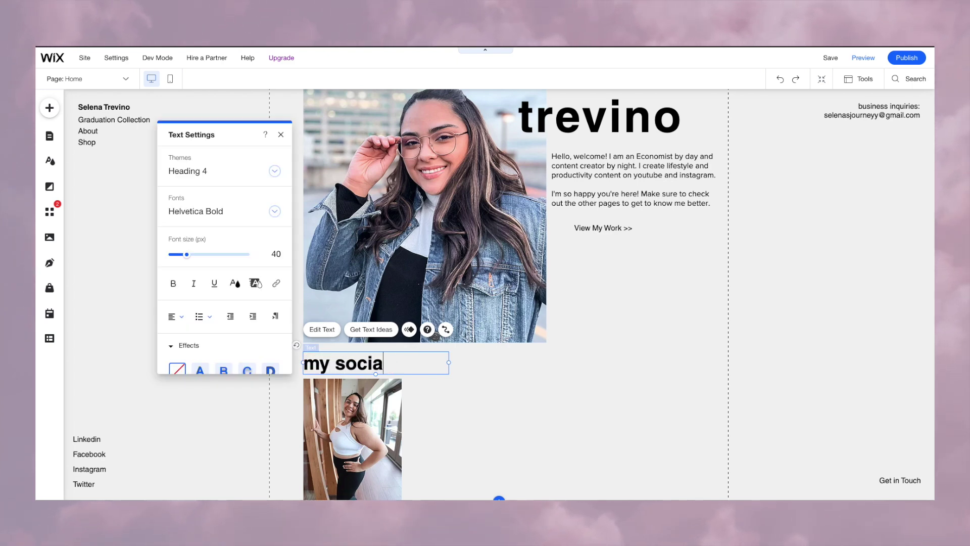
{"action": "scroll", "coordinate": [579, 413], "scroll_direction": "down", "scroll_amount": 1}
Step: Add a non-bold 'Instagram:' handle caption under the socials photo and pick the pool photo
{"action": "left_click", "coordinate": [50, 107]}
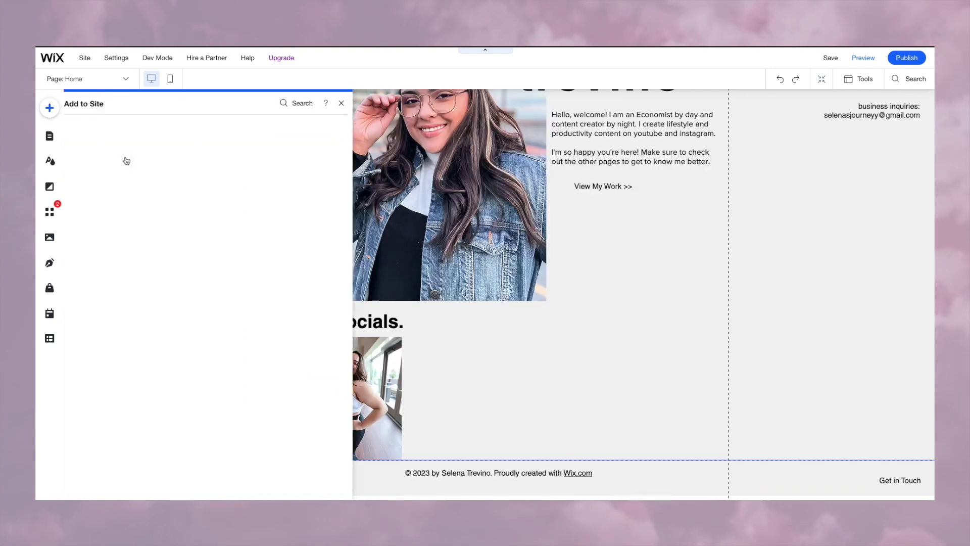
{"action": "left_click_drag", "start_coordinate": [280, 340], "coordinate": [328, 451]}
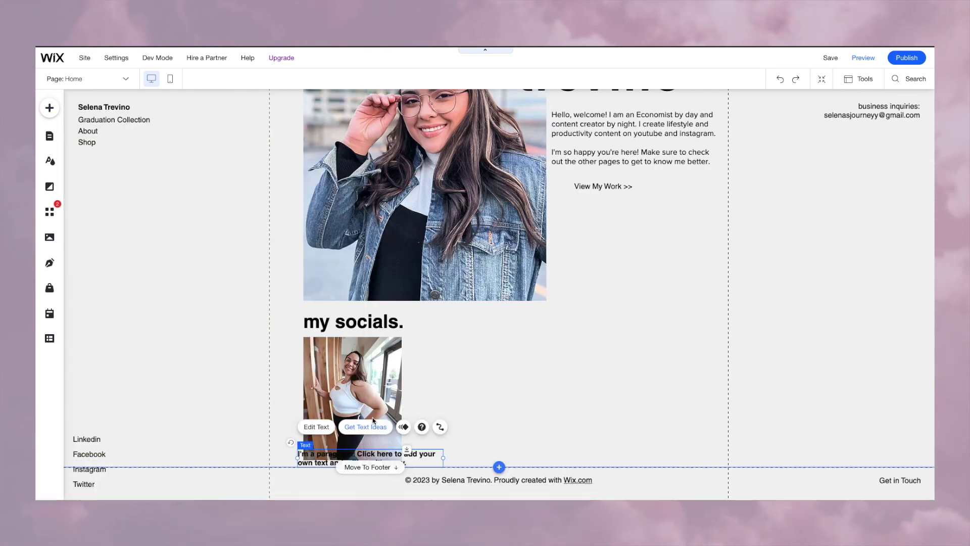
{"action": "double_click", "coordinate": [328, 451]}
{"action": "type", "text": "Instagram:"}
{"action": "key", "text": "BackSpace"}
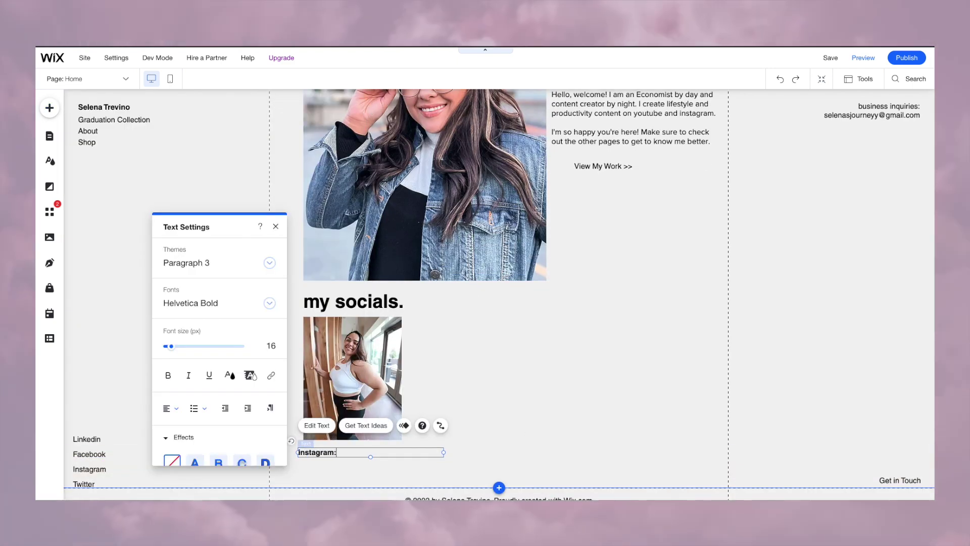
{"action": "key", "text": "Escape"}
{"action": "left_click", "coordinate": [317, 425]}
{"action": "key", "text": "ctrl+b"}
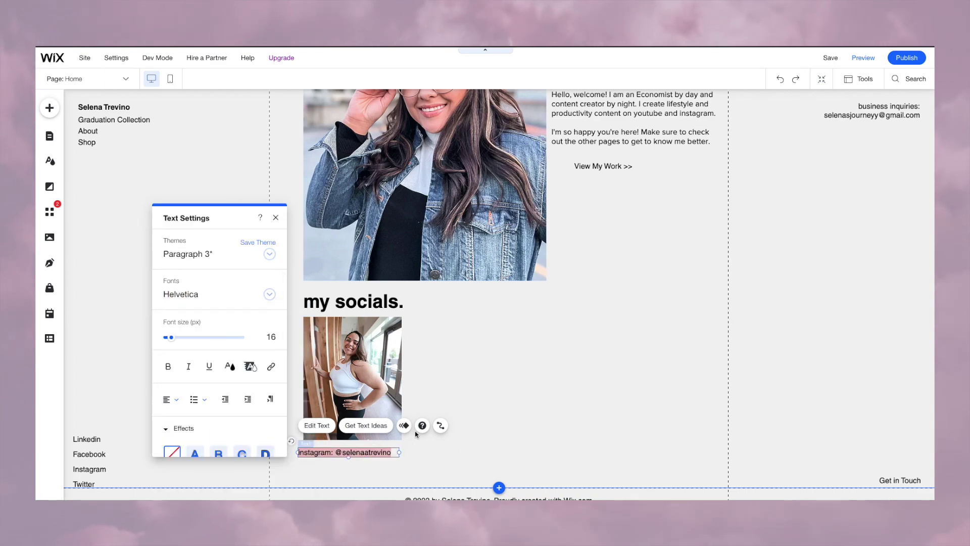
{"action": "scroll", "coordinate": [176, 430], "scroll_direction": "down", "scroll_amount": 3}
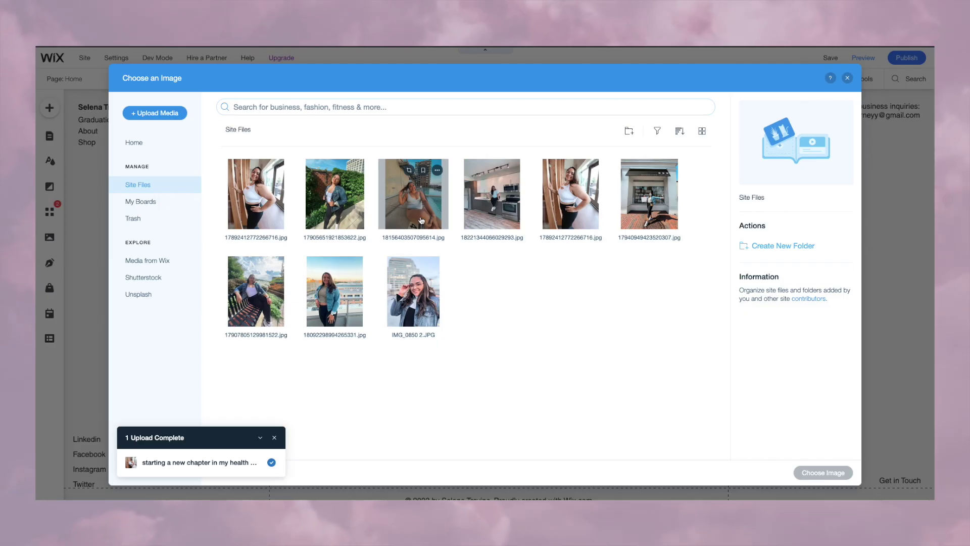
{"action": "left_click", "coordinate": [422, 221]}
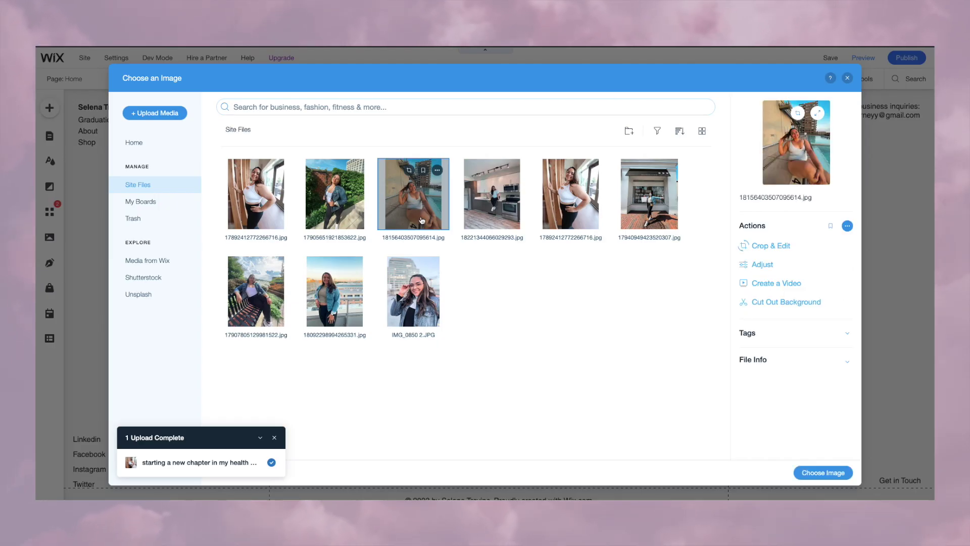
Step: Insert the pool photo and place a duplicate of it to its right
{"action": "left_click", "coordinate": [823, 472]}
{"action": "left_click_drag", "start_coordinate": [464, 401], "coordinate": [468, 401]}
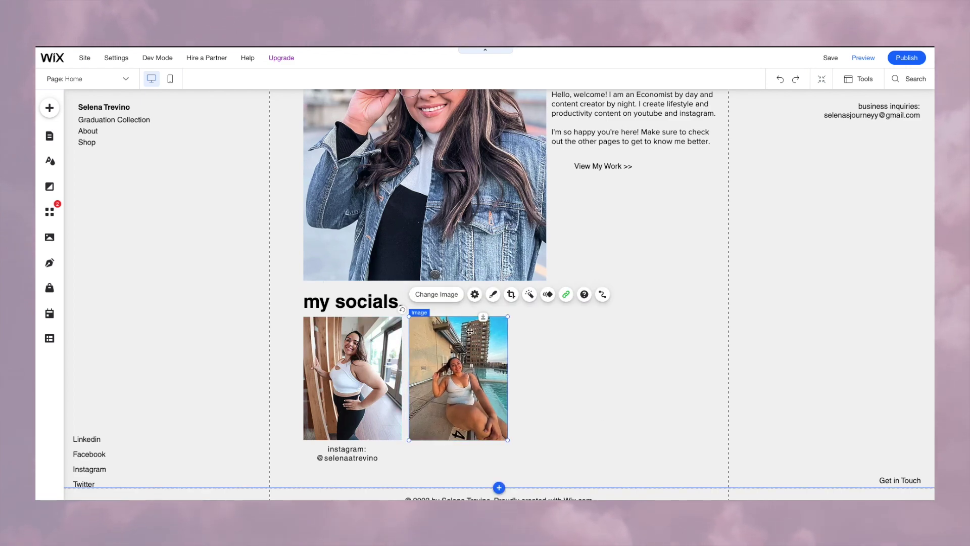
{"action": "right_click", "coordinate": [432, 329]}
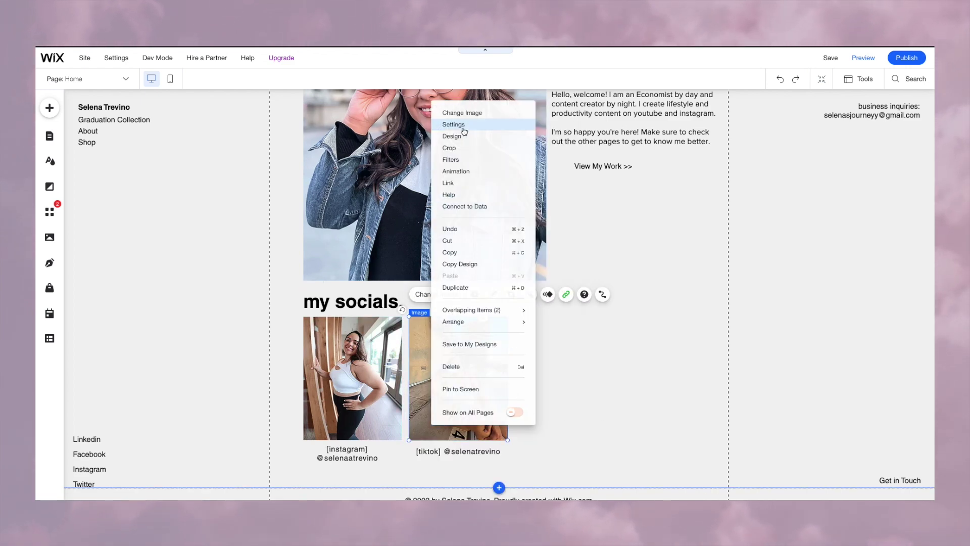
{"action": "left_click", "coordinate": [467, 293]}
{"action": "left_click_drag", "start_coordinate": [477, 372], "coordinate": [575, 364]}
Step: Swap the duplicate for the storefront photo and give it its own caption copy
{"action": "right_click", "coordinate": [575, 365]}
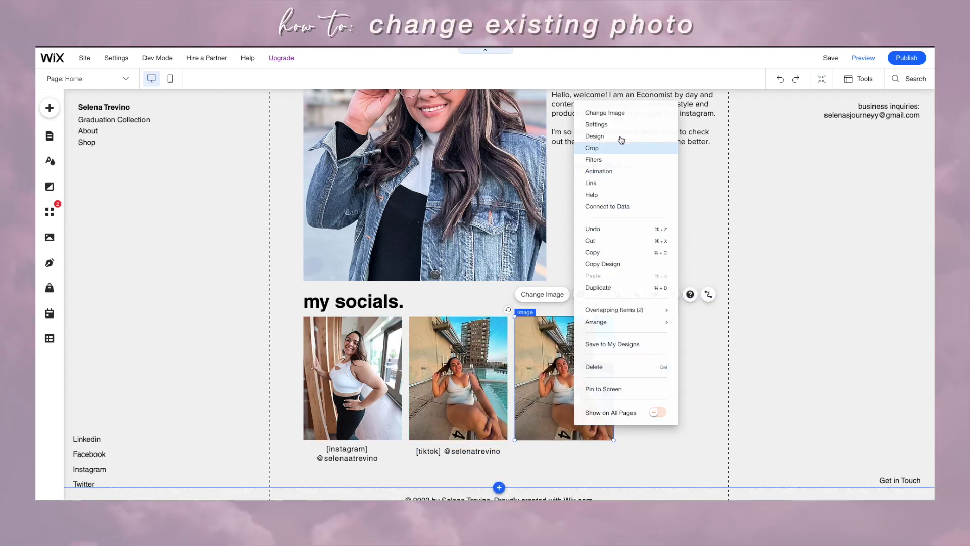
{"action": "left_click", "coordinate": [622, 119]}
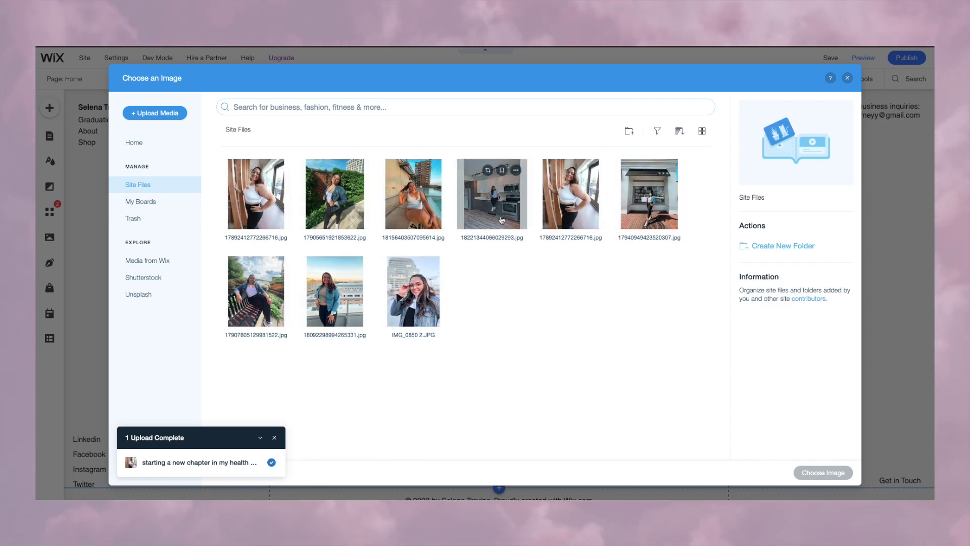
{"action": "left_click", "coordinate": [652, 202]}
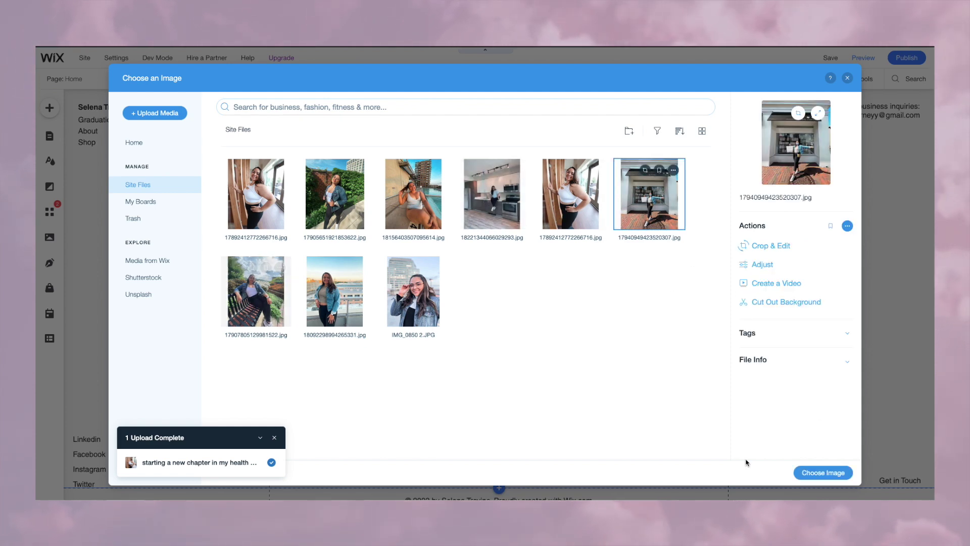
{"action": "left_click", "coordinate": [819, 472]}
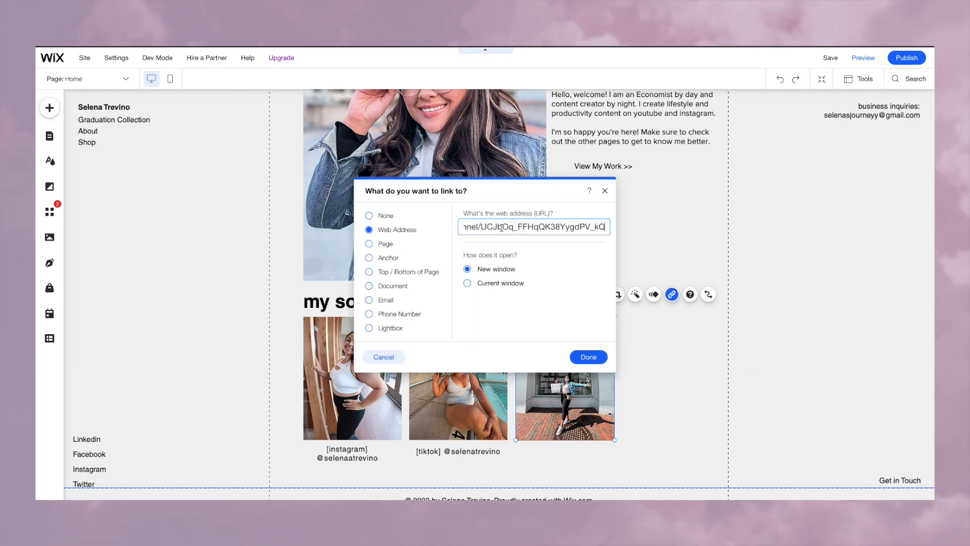
{"action": "left_click", "coordinate": [586, 355]}
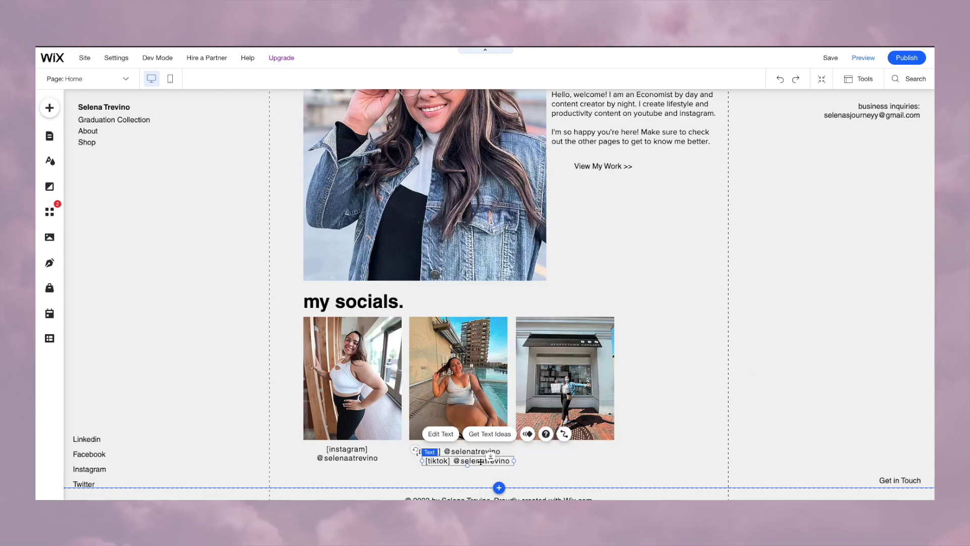
{"action": "left_click_drag", "start_coordinate": [460, 452], "coordinate": [566, 453]}
{"action": "double_click", "coordinate": [574, 453]}
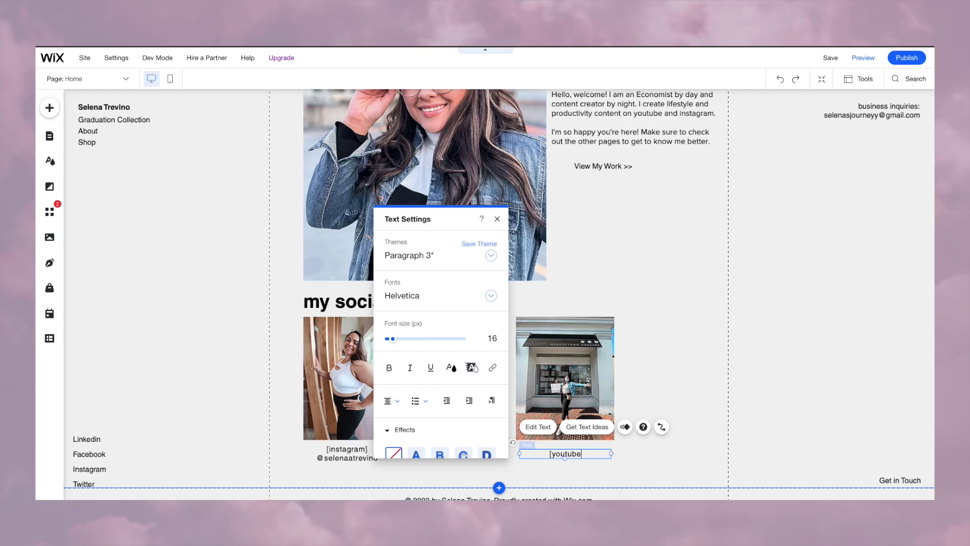
{"action": "left_click", "coordinate": [633, 468]}
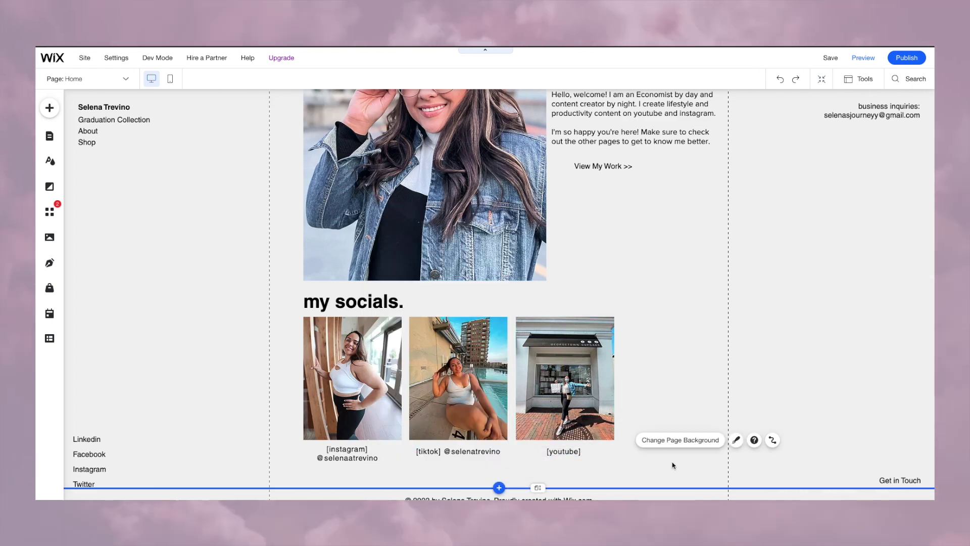
Step: Add a fourth photo copy on the right and even out the photos' spacing
{"action": "left_click_drag", "start_coordinate": [574, 351], "coordinate": [685, 355]}
{"action": "left_click_drag", "start_coordinate": [591, 368], "coordinate": [594, 369]}
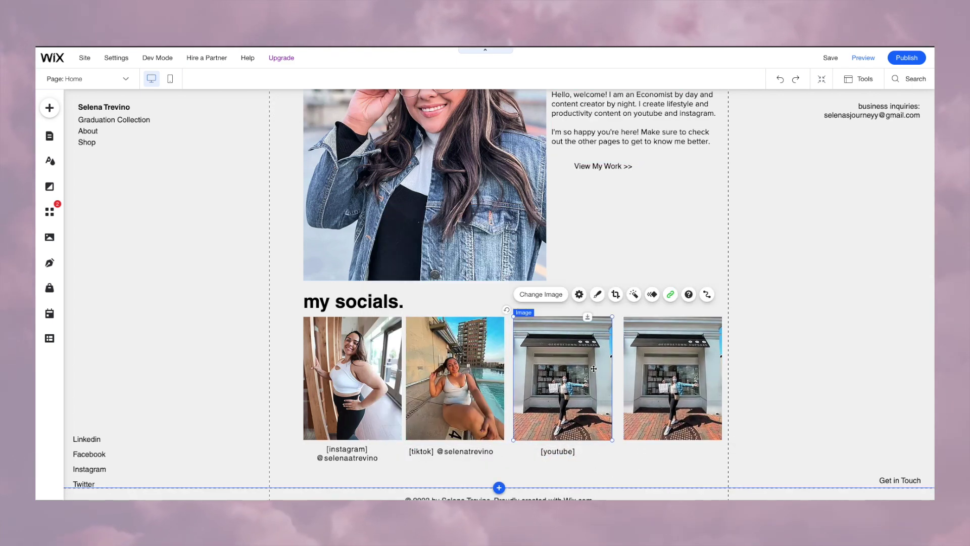
{"action": "left_click_drag", "start_coordinate": [519, 400], "coordinate": [521, 399]}
{"action": "left_click_drag", "start_coordinate": [465, 383], "coordinate": [471, 383]}
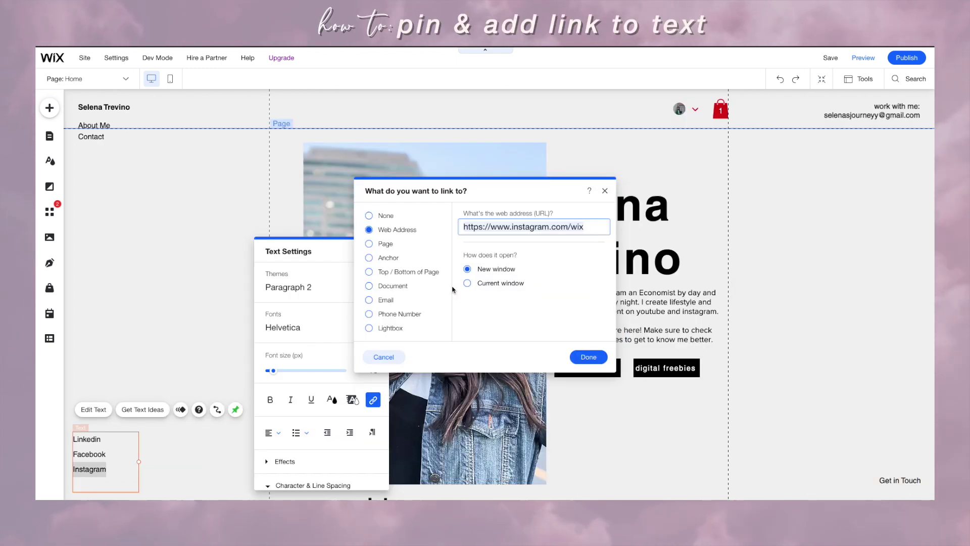
{"action": "left_click", "coordinate": [505, 225]}
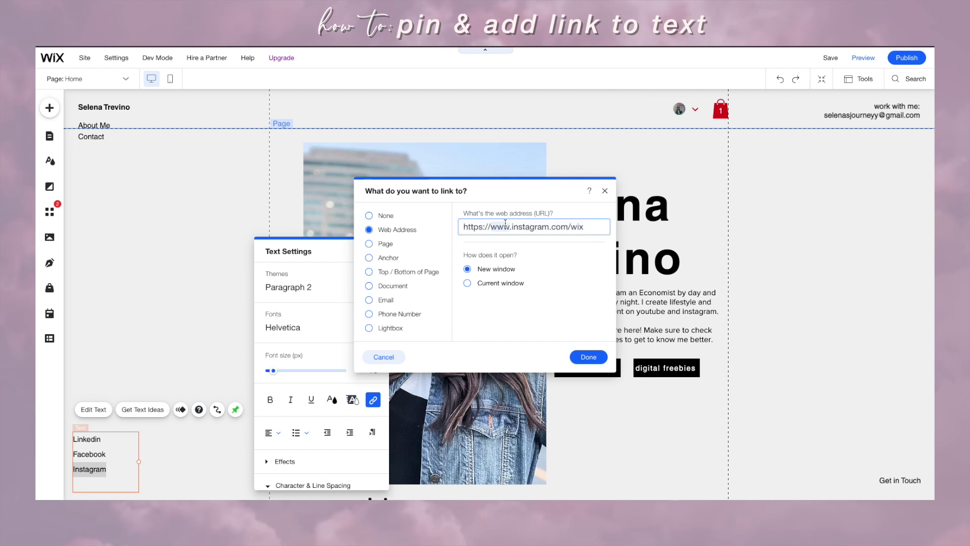
Step: Link the Instagram text to the pasted profile address and type the YouTube line
{"action": "right_click", "coordinate": [506, 223]}
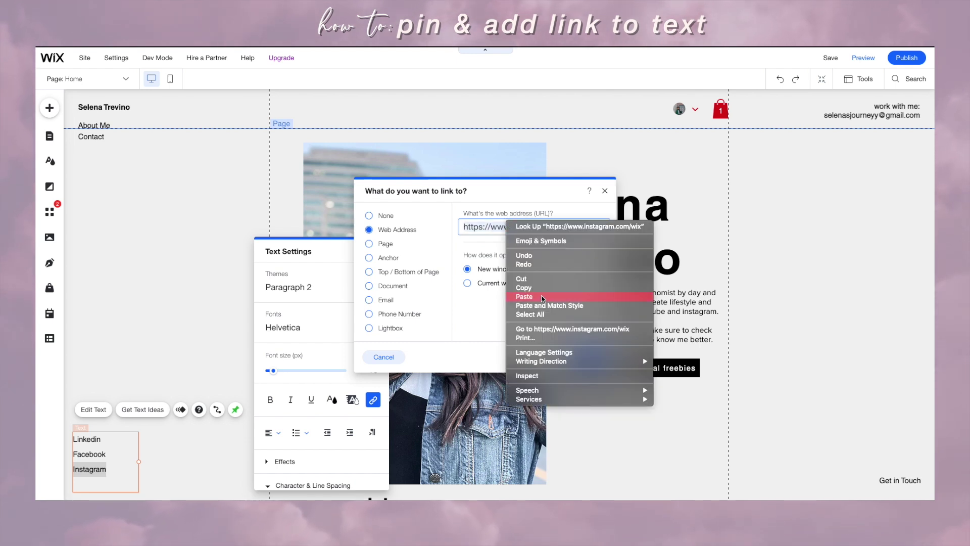
{"action": "left_click", "coordinate": [542, 297]}
{"action": "left_click", "coordinate": [586, 358]}
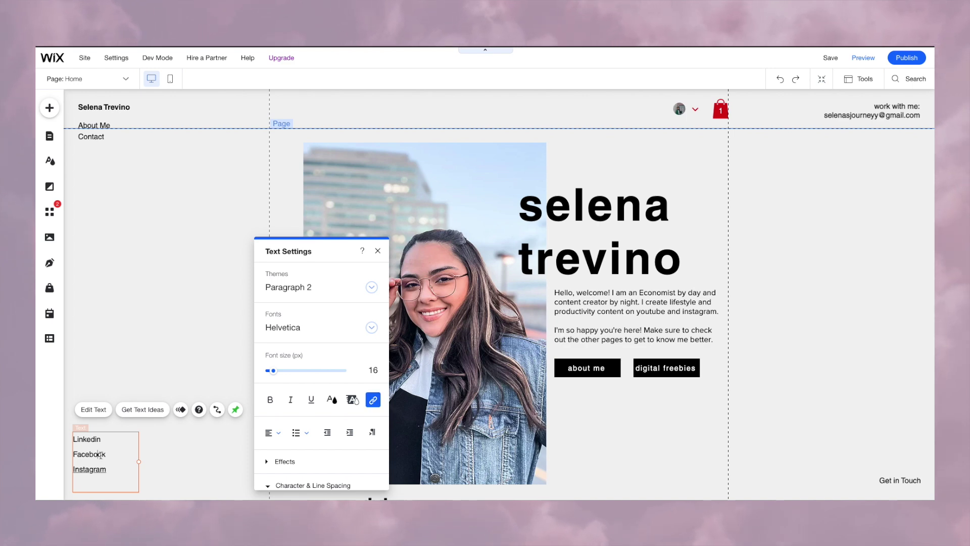
{"action": "type", "text": "YouTube"}
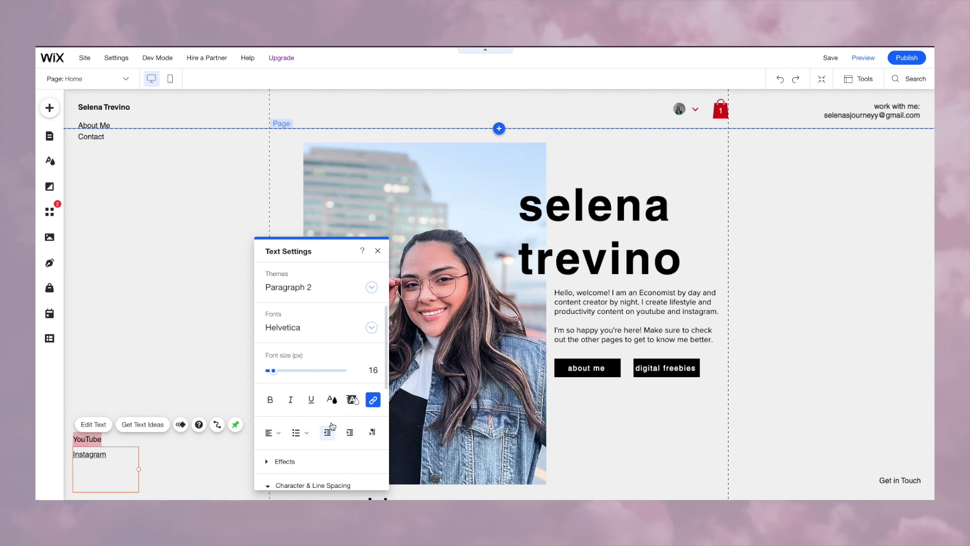
Step: Link the word TikTok to its pasted profile web address
{"action": "left_click", "coordinate": [375, 402]}
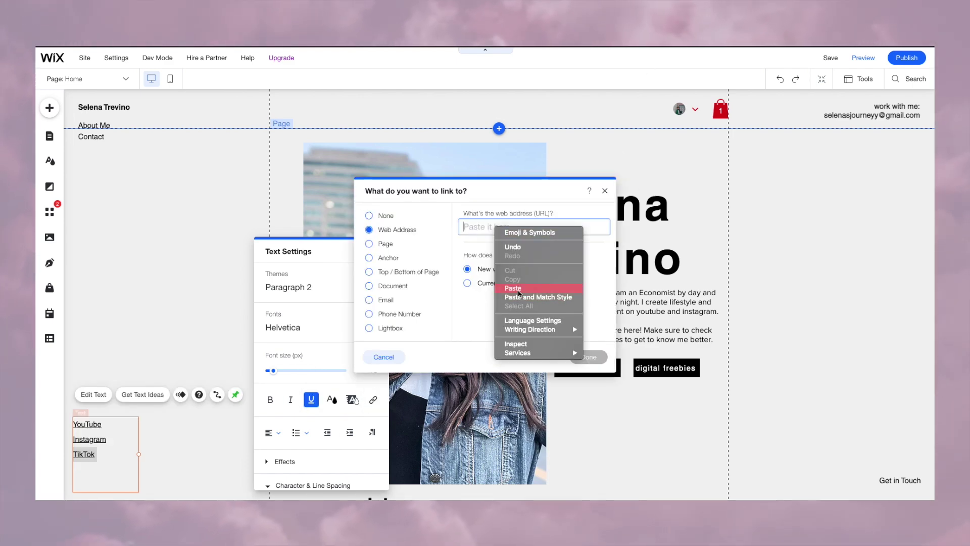
{"action": "left_click", "coordinate": [513, 288]}
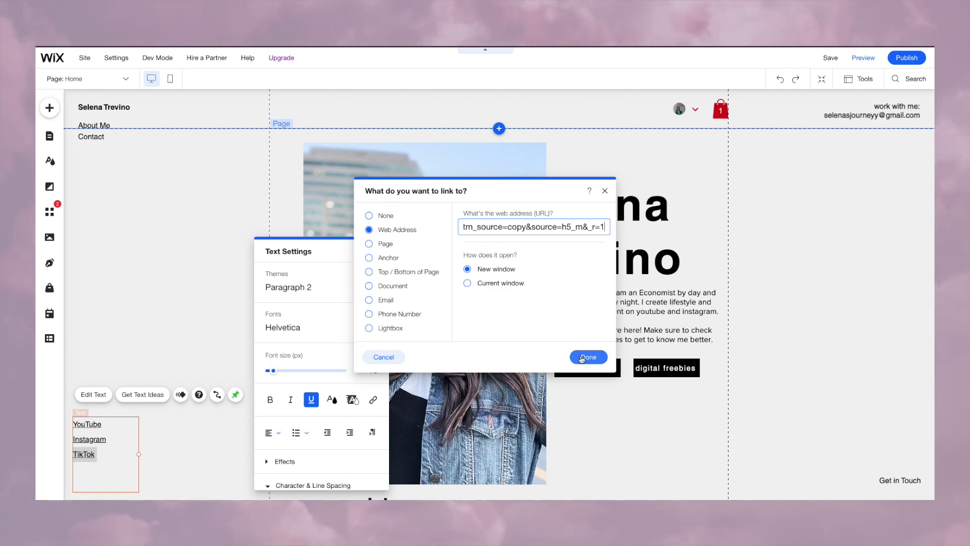
{"action": "left_click", "coordinate": [581, 358]}
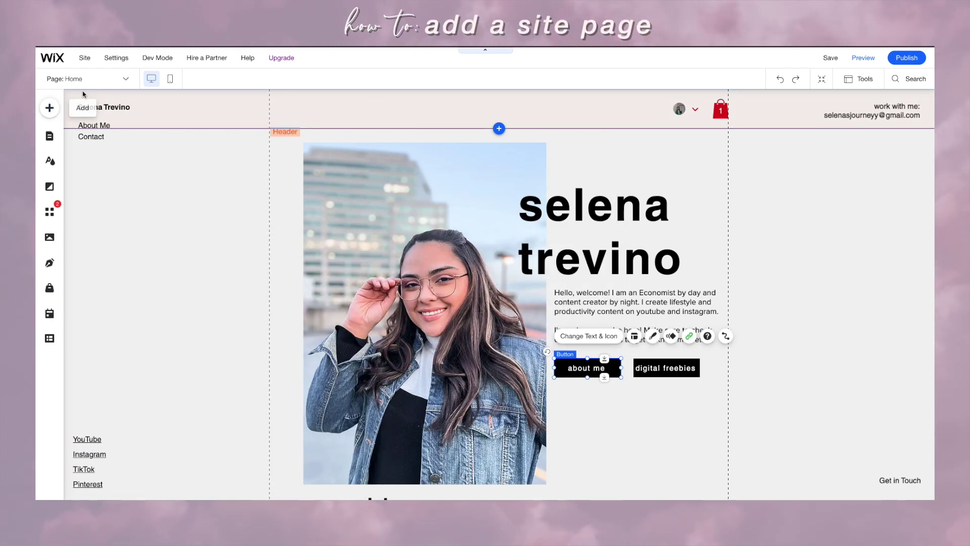
{"action": "left_click", "coordinate": [65, 78]}
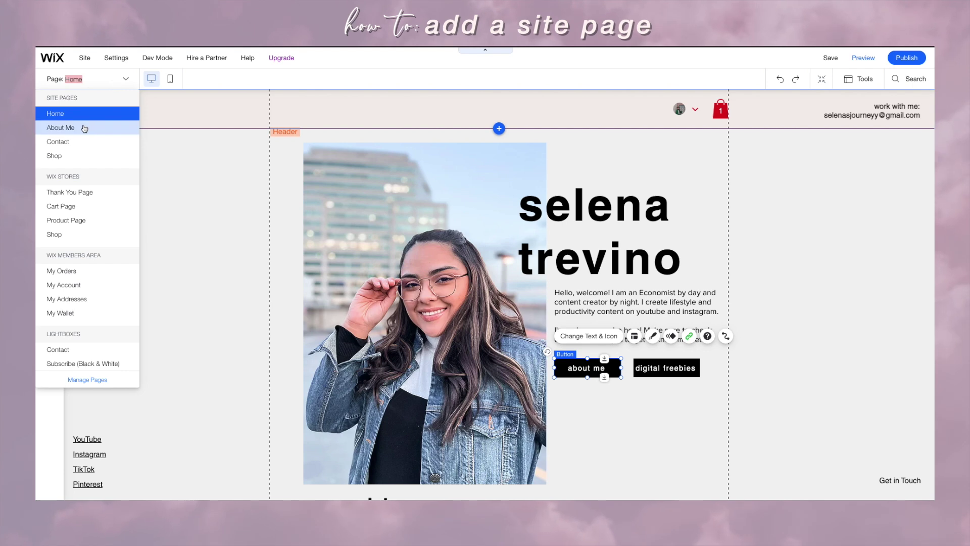
Step: In Manage Pages, browse the Services page templates and enter the page name 'shop'
{"action": "left_click", "coordinate": [81, 379]}
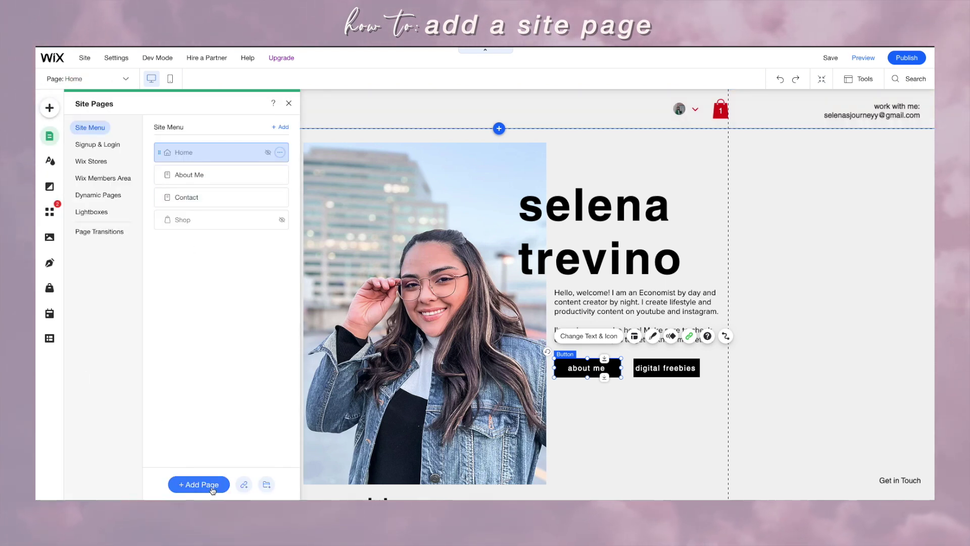
{"action": "left_click", "coordinate": [199, 484]}
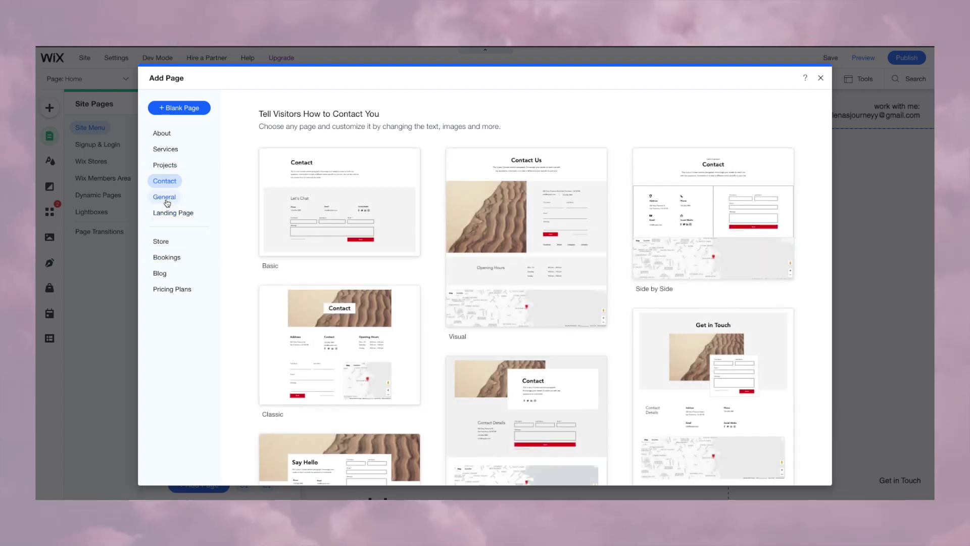
{"action": "left_click", "coordinate": [164, 150]}
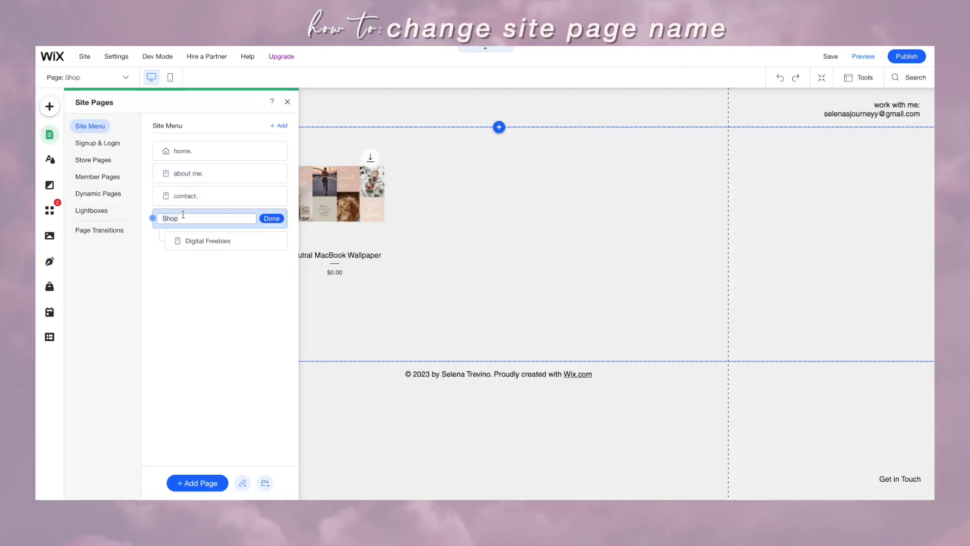
{"action": "type", "text": "shop"}
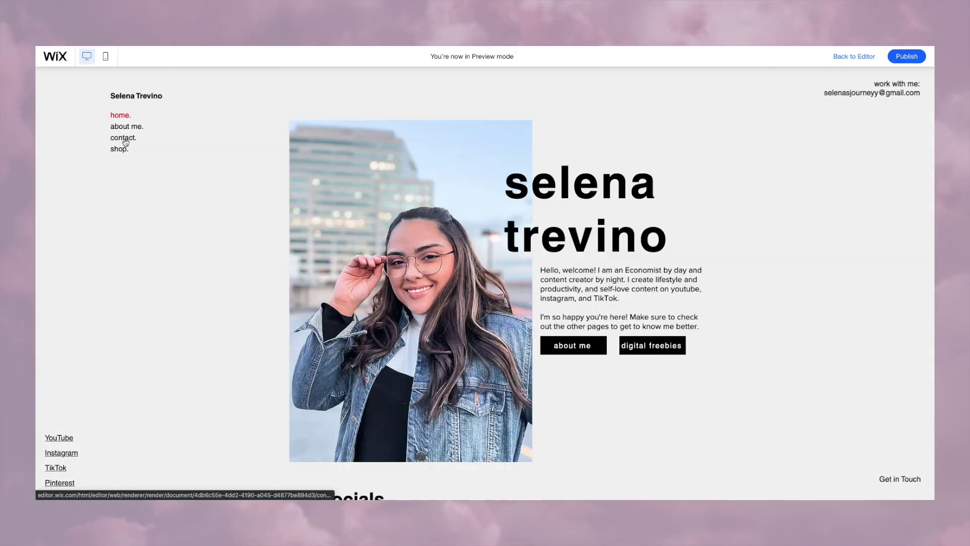
Step: Preview the contact page, return to the editor and open the social bar's links settings
{"action": "left_click", "coordinate": [123, 136]}
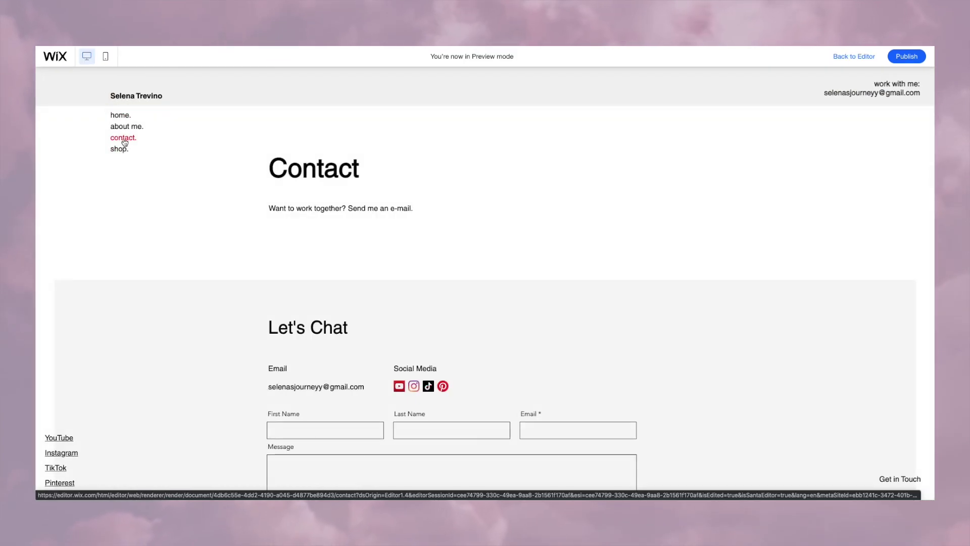
{"action": "left_click", "coordinate": [865, 62]}
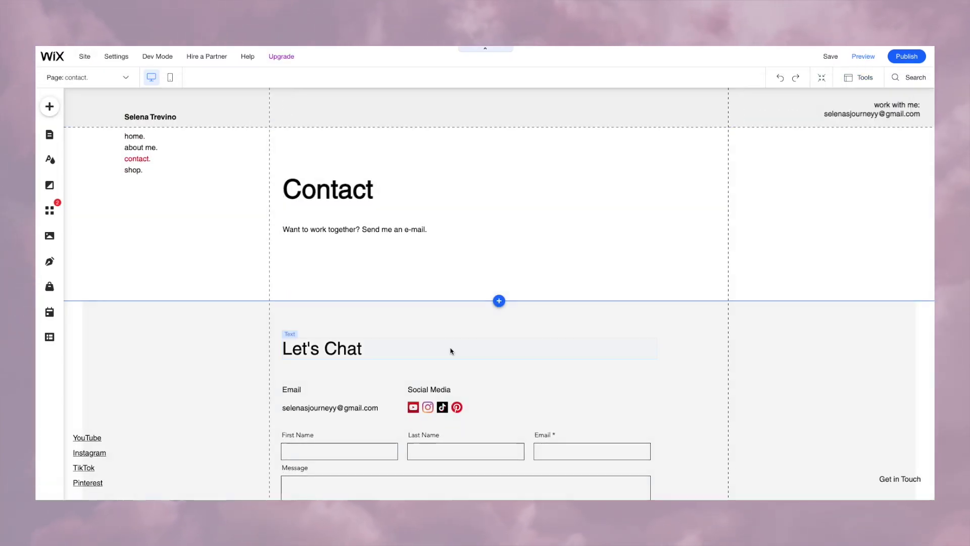
{"action": "scroll", "coordinate": [412, 405], "scroll_direction": "down", "scroll_amount": 3}
{"action": "left_click", "coordinate": [426, 285]}
{"action": "left_click", "coordinate": [437, 253]}
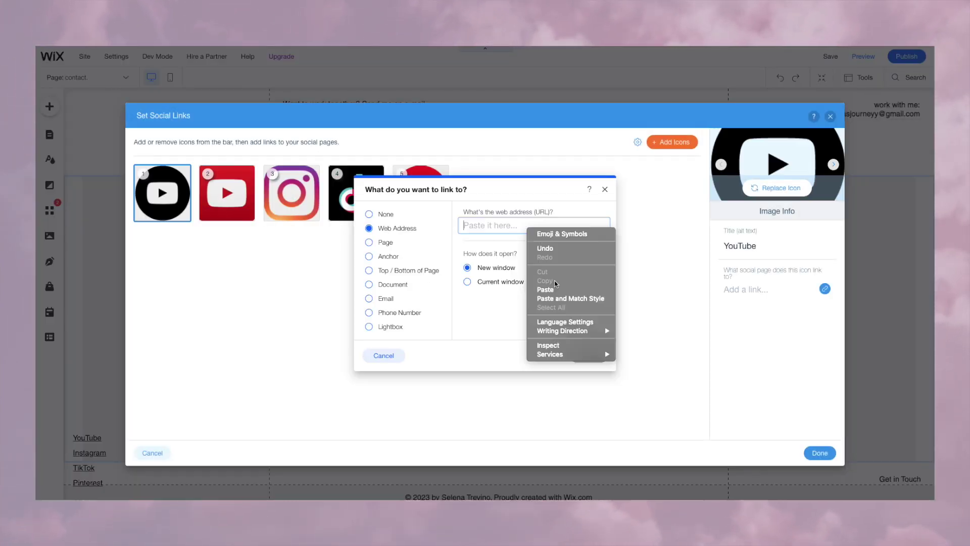
Step: Replace the red YouTube icon with a black one and set its link
{"action": "left_click", "coordinate": [549, 288]}
{"action": "left_click", "coordinate": [589, 354]}
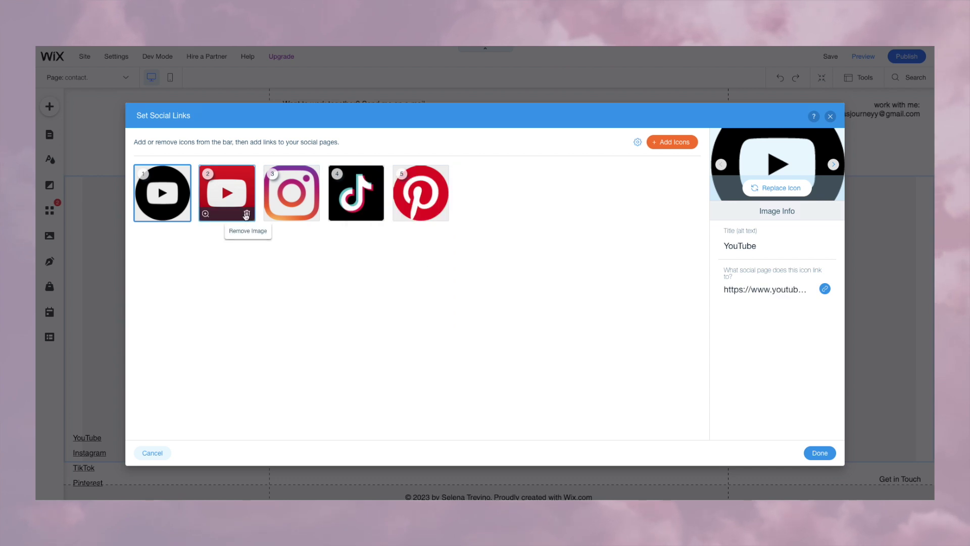
{"action": "left_click", "coordinate": [246, 214]}
Step: Add a black circle Instagram icon to the bar and open its link settings
{"action": "left_click", "coordinate": [673, 142]}
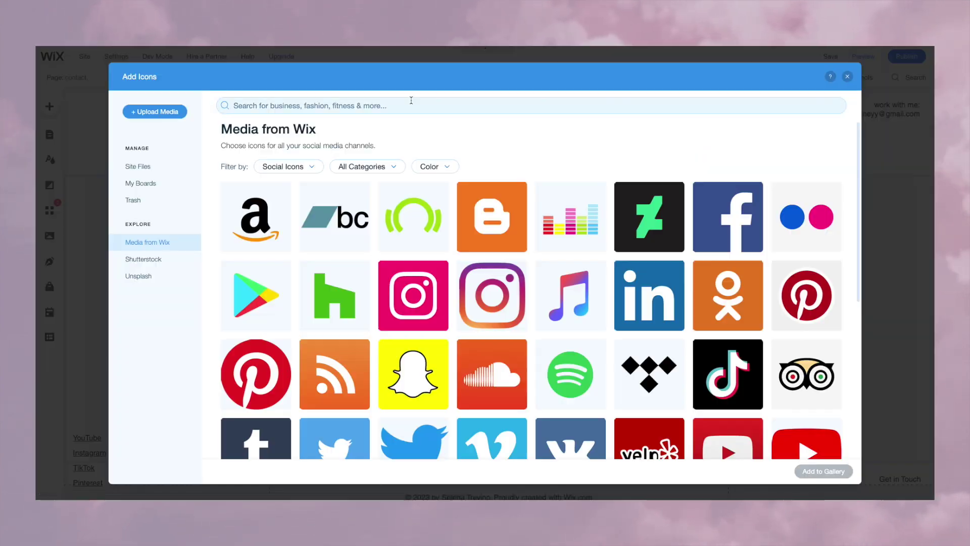
{"action": "type", "text": "instagram"}
{"action": "key", "text": "Return"}
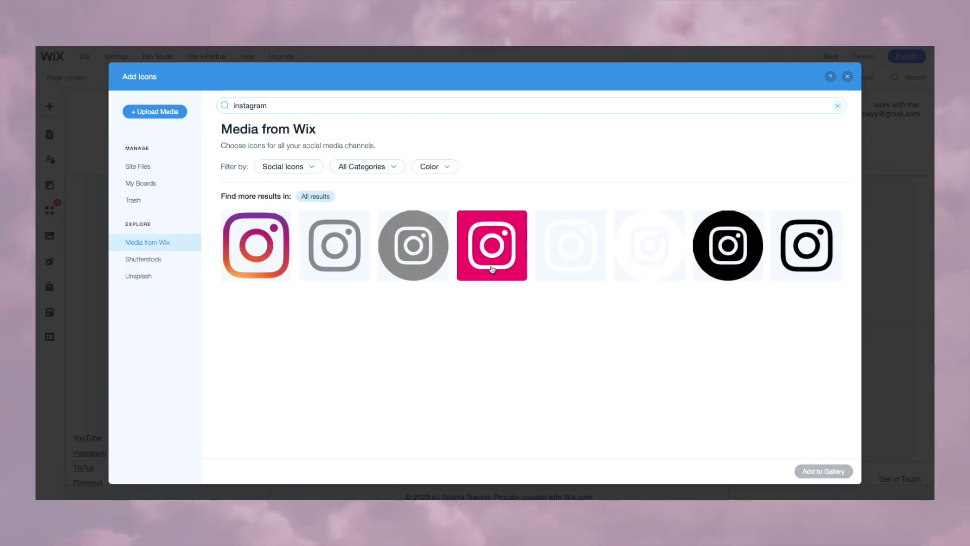
{"action": "left_click", "coordinate": [727, 245]}
{"action": "left_click", "coordinate": [819, 469]}
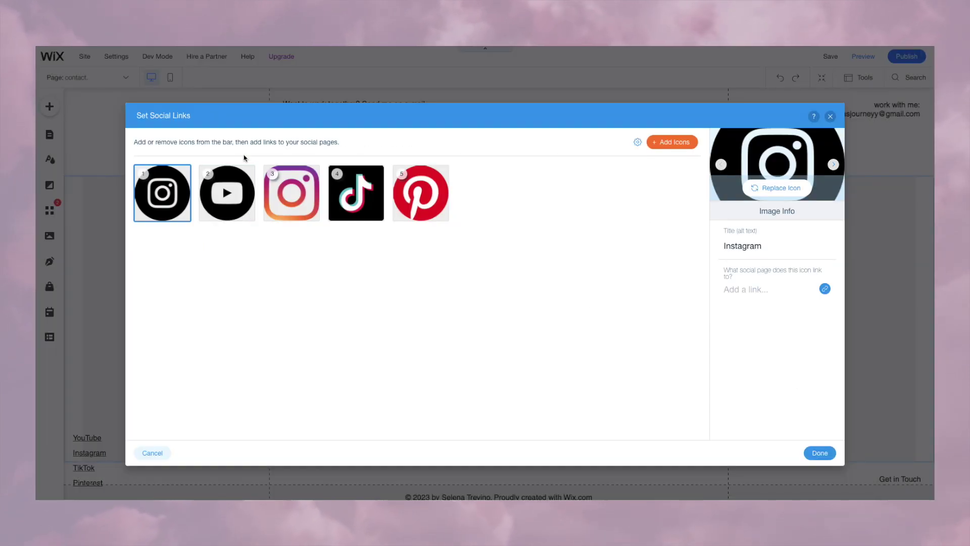
{"action": "left_click", "coordinate": [292, 193]}
{"action": "left_click", "coordinate": [800, 289]}
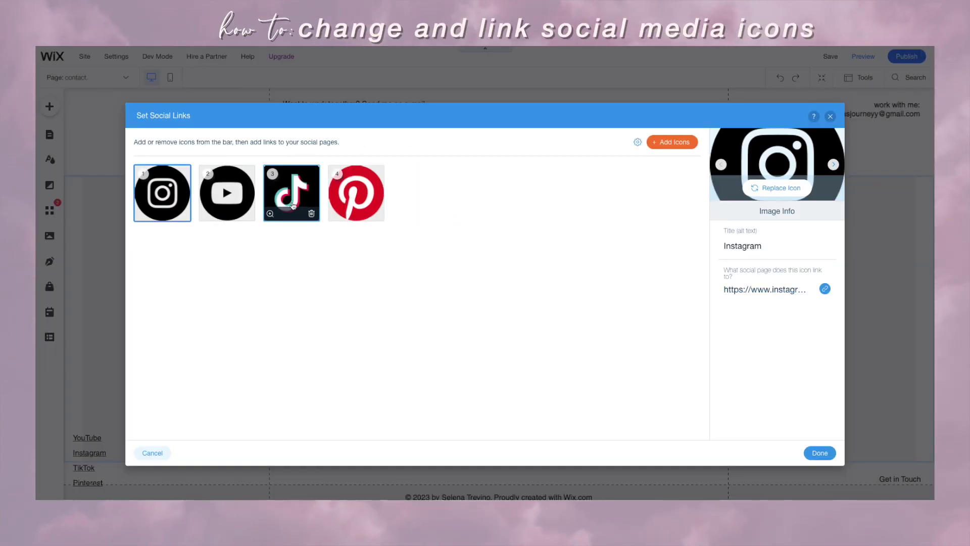
Step: Add a black circle TikTok icon, give it the old TikTok link, and remove the coloured one
{"action": "left_click", "coordinate": [683, 145]}
{"action": "type", "text": "tikt"}
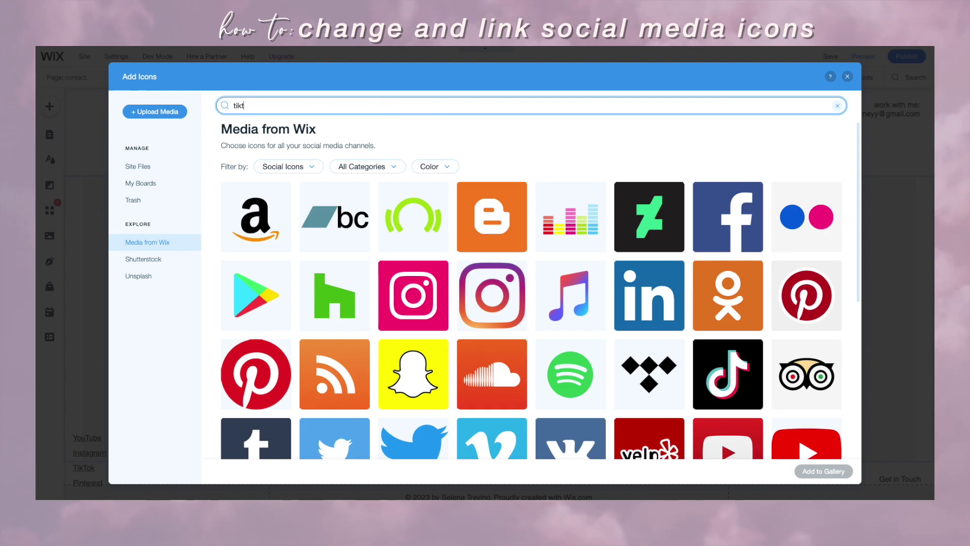
{"action": "type", "text": "ok"}
{"action": "left_click", "coordinate": [351, 250]}
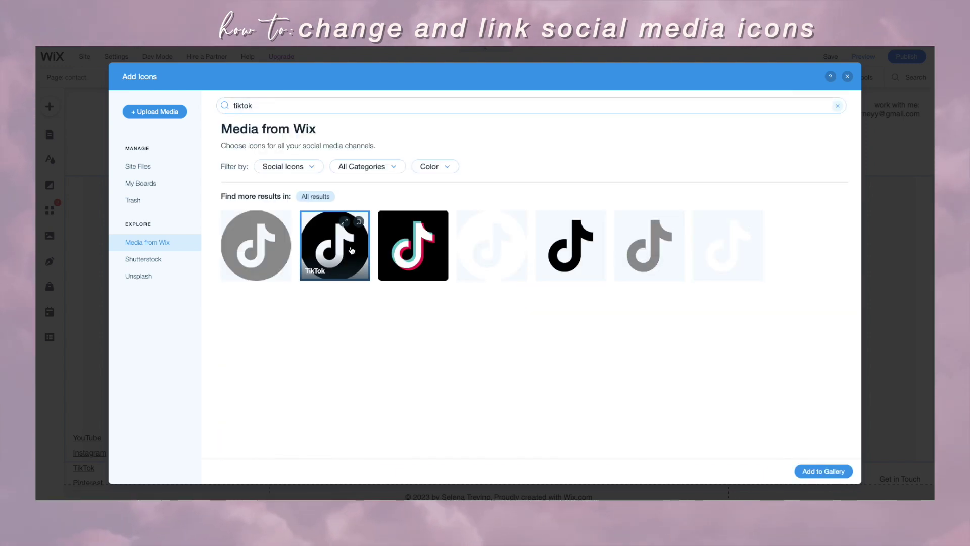
{"action": "left_click", "coordinate": [824, 471]}
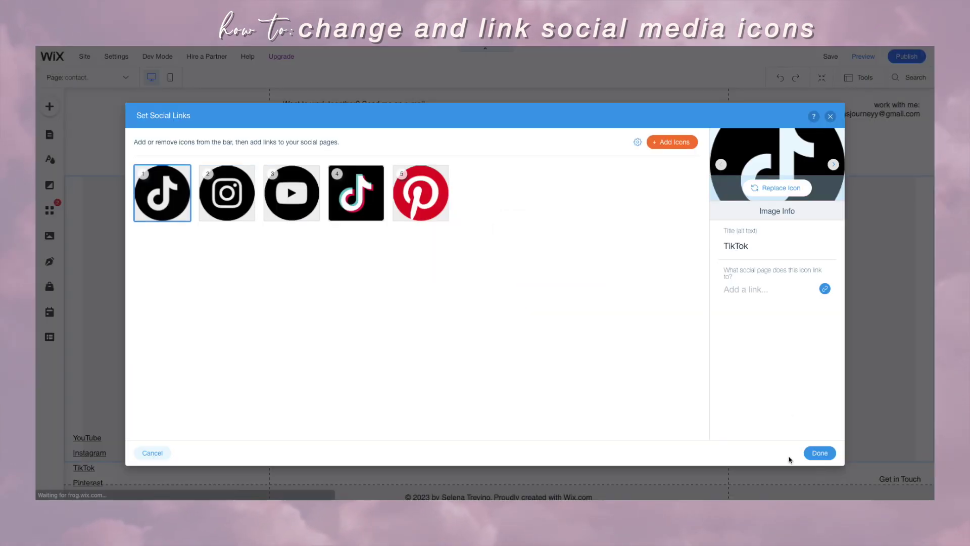
{"action": "left_click", "coordinate": [331, 199]}
{"action": "left_click", "coordinate": [826, 289]}
{"action": "key", "text": "Return"}
{"action": "left_click", "coordinate": [162, 193]}
{"action": "left_click", "coordinate": [823, 290]}
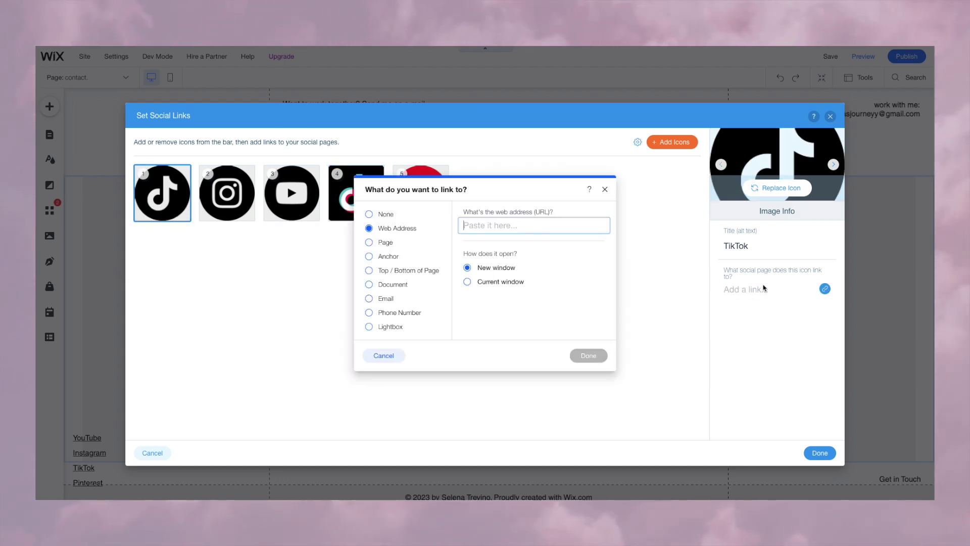
{"action": "key", "text": "ctrl+v"}
{"action": "left_click", "coordinate": [596, 355]}
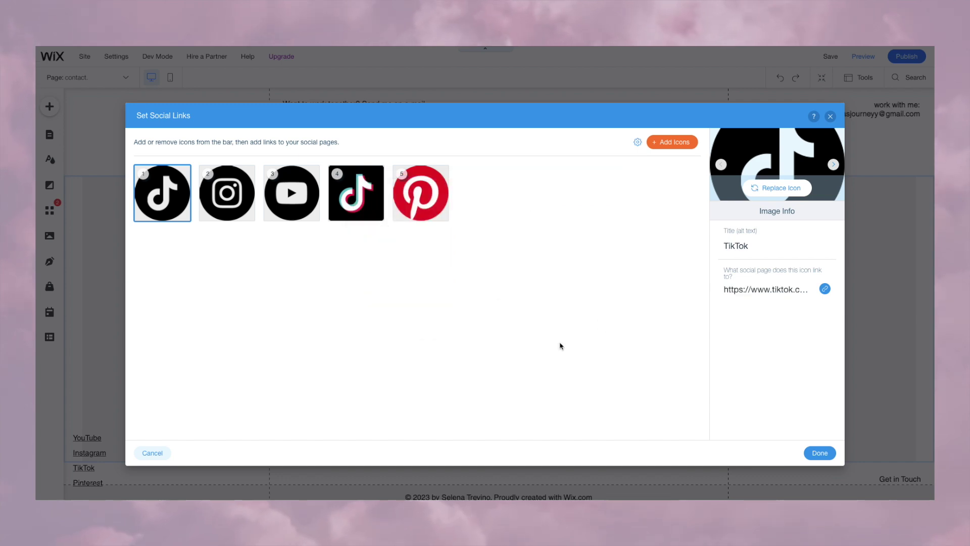
{"action": "left_click", "coordinate": [369, 210]}
Step: Add a Pinterest icon and paste in the Pinterest profile link
{"action": "left_click", "coordinate": [781, 188]}
{"action": "type", "text": "pinterest"}
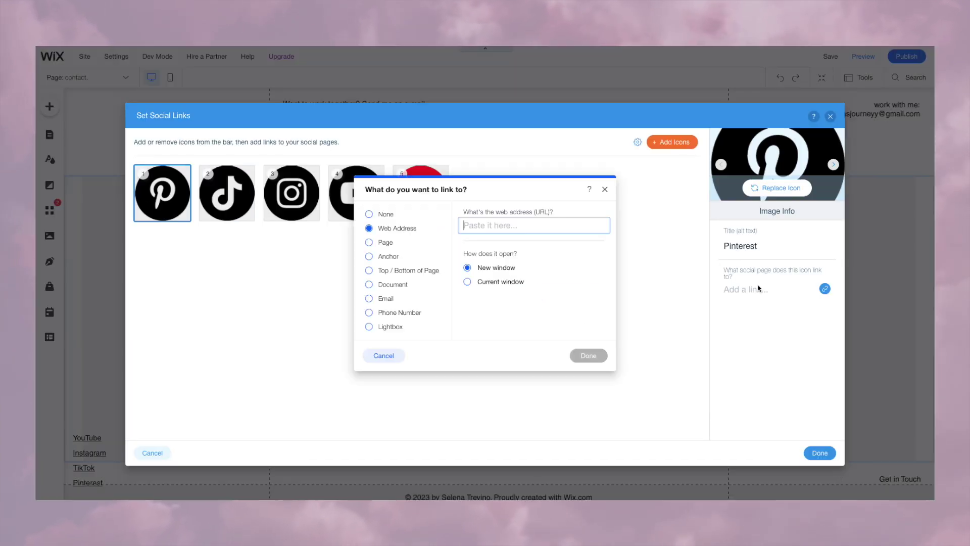
{"action": "key", "text": "ctrl+v"}
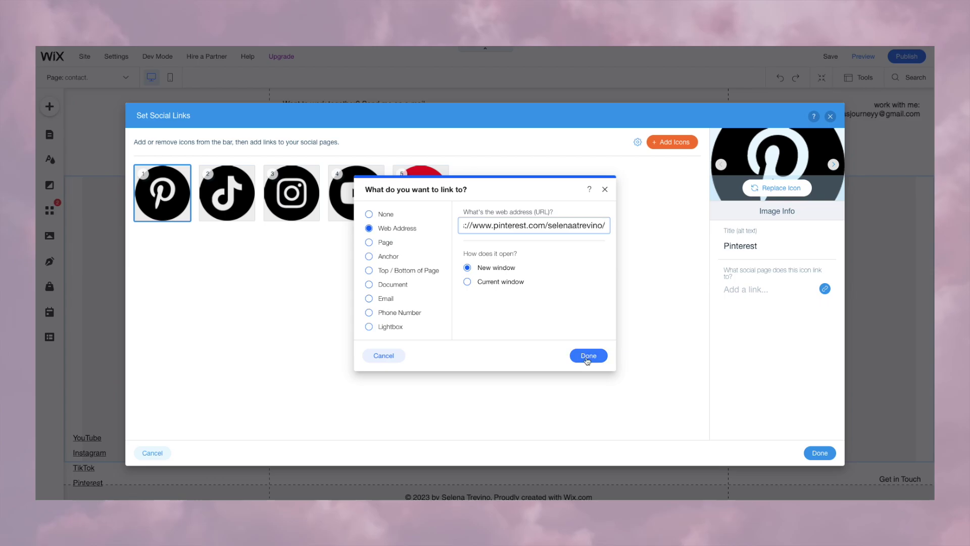
{"action": "left_click", "coordinate": [587, 353]}
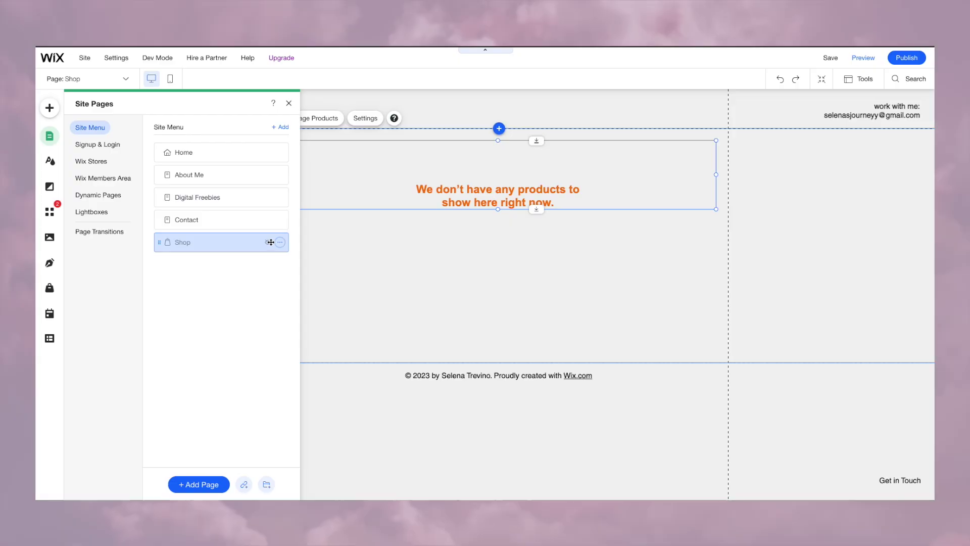
{"action": "left_click", "coordinate": [280, 243]}
Step: Unhide the Shop page and open store product management from its gallery
{"action": "left_click", "coordinate": [302, 245]}
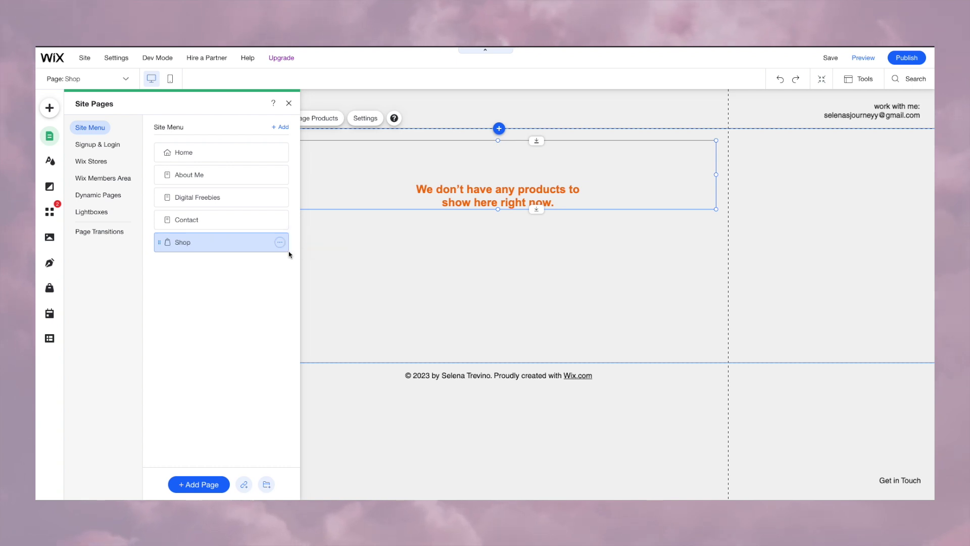
{"action": "left_click", "coordinate": [271, 249]}
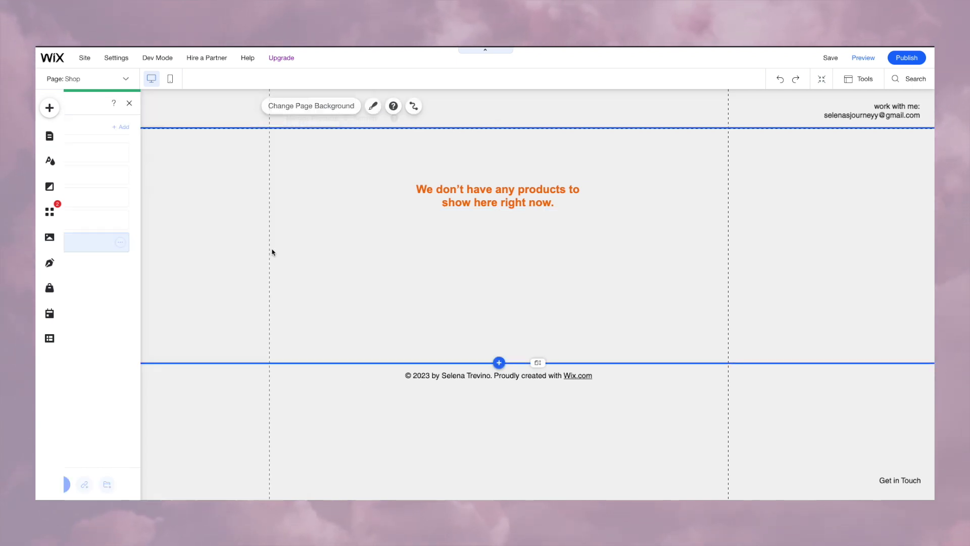
{"action": "left_click", "coordinate": [489, 193]}
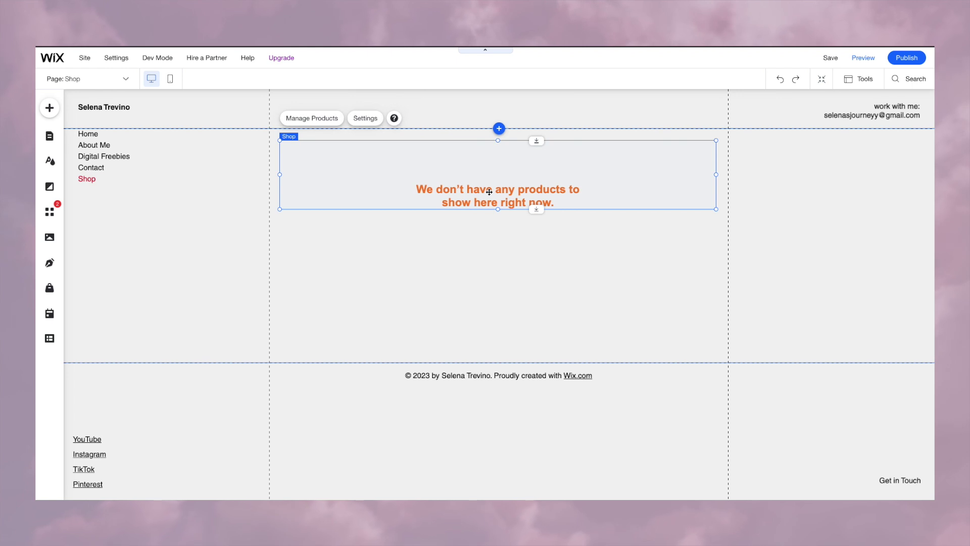
{"action": "left_click", "coordinate": [333, 119]}
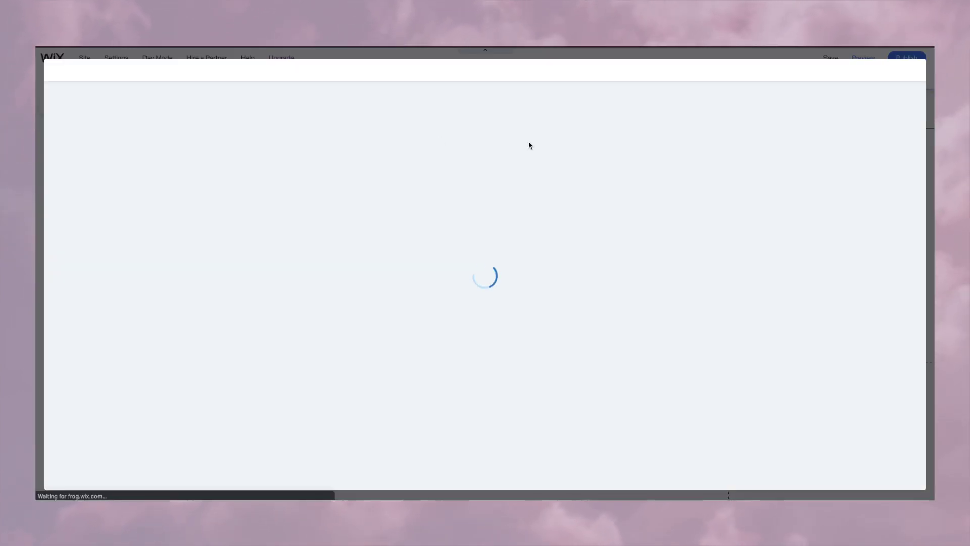
Step: Create a new digital product and attach the wallpaper image as its file
{"action": "left_click", "coordinate": [803, 138]}
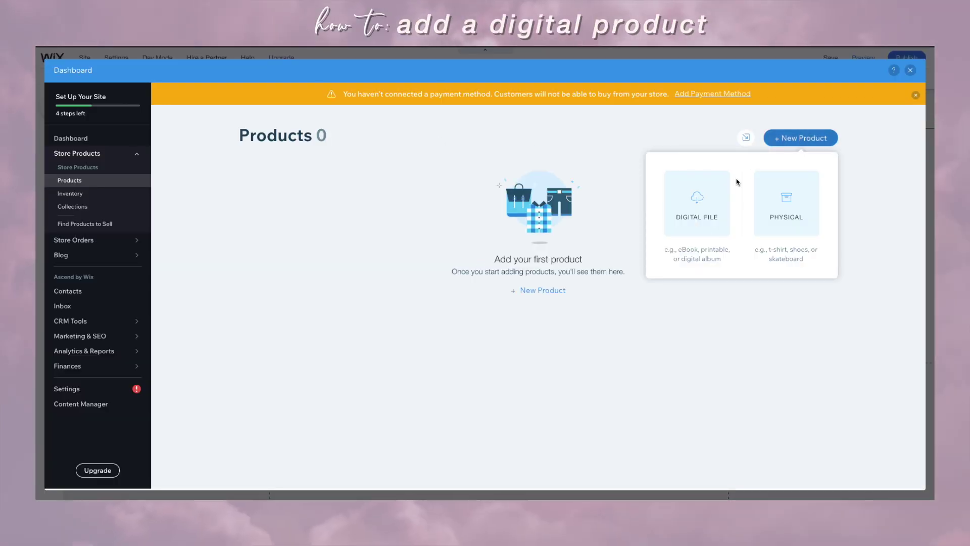
{"action": "left_click", "coordinate": [697, 205]}
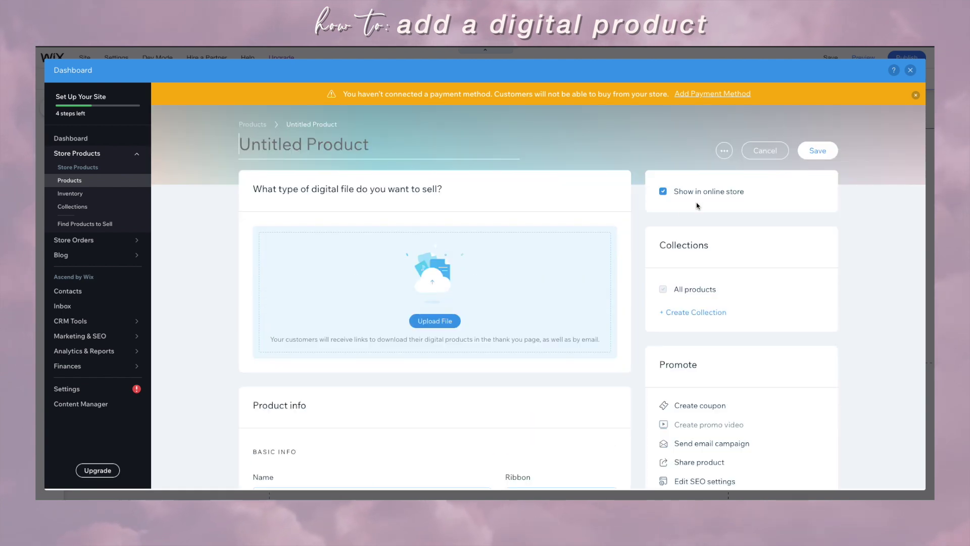
{"action": "left_click", "coordinate": [433, 324]}
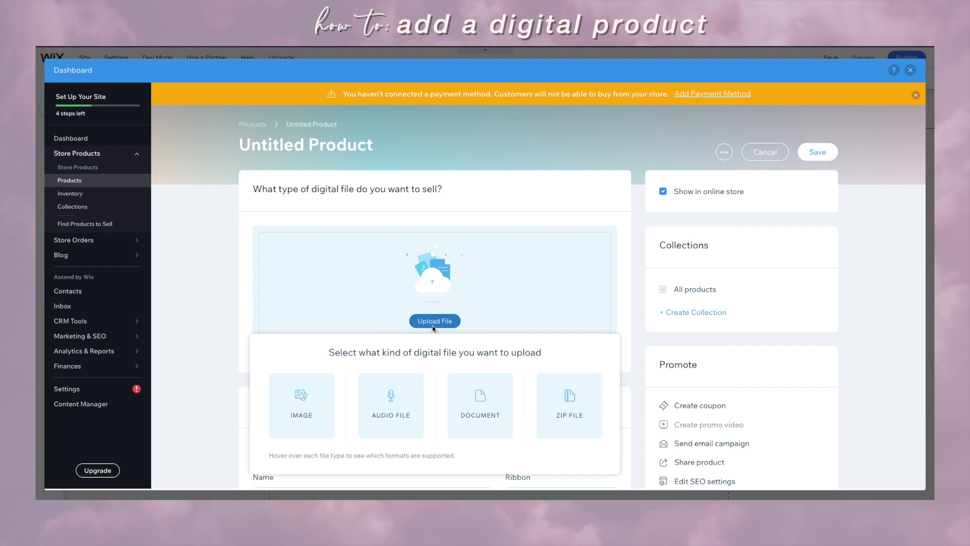
{"action": "left_click", "coordinate": [300, 405]}
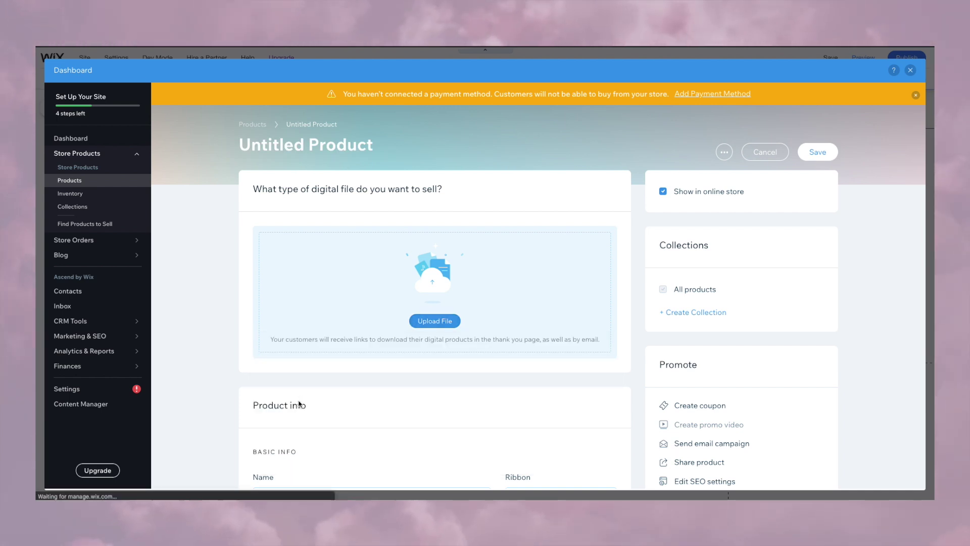
{"action": "left_click", "coordinate": [254, 225]}
{"action": "left_click", "coordinate": [822, 461]}
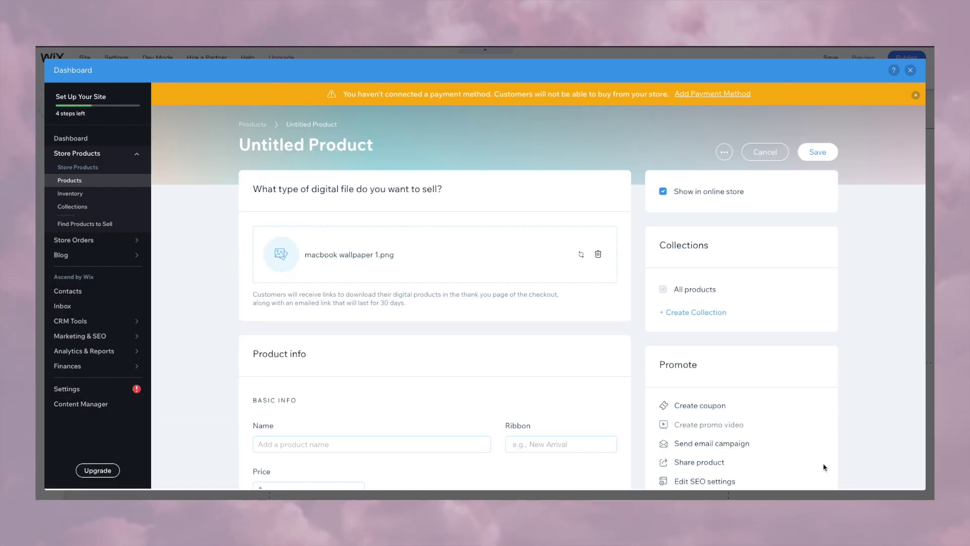
Step: Create a new product collection named 'MacBook Wallpapers'
{"action": "left_click", "coordinate": [673, 312]}
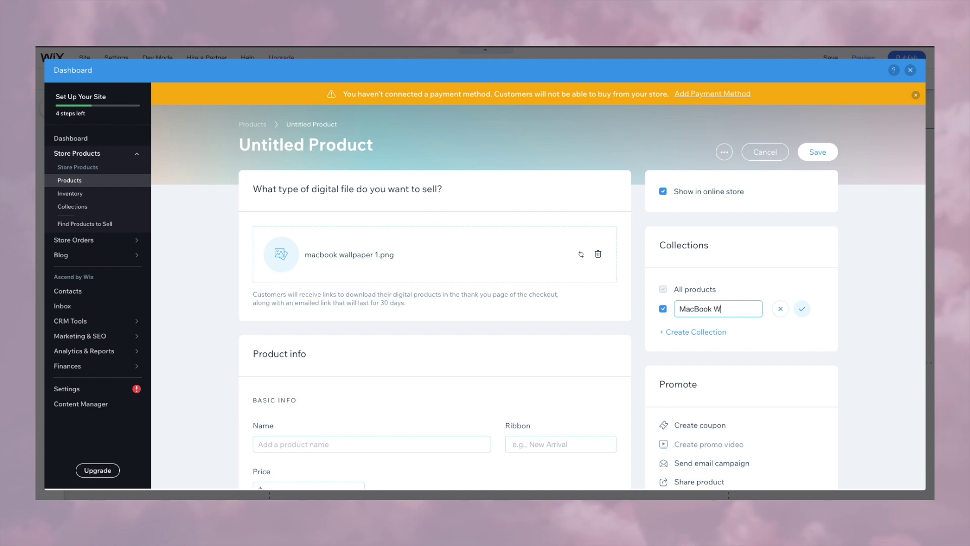
{"action": "type", "text": "MacBook Wallpaper"}
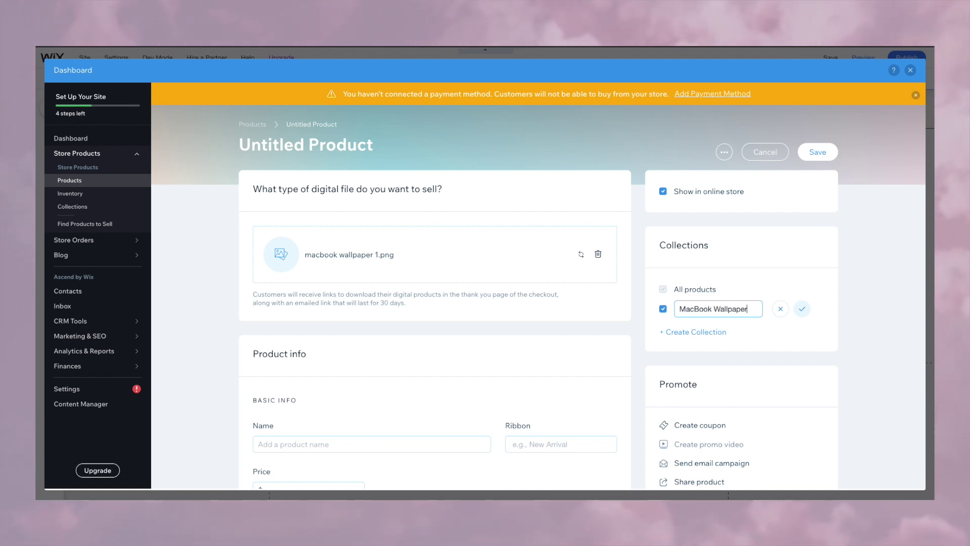
{"action": "type", "text": "s"}
{"action": "key", "text": "Return"}
{"action": "scroll", "coordinate": [538, 293], "scroll_direction": "down", "scroll_amount": 3}
{"action": "left_click", "coordinate": [371, 299]}
Step: Name the product 'Neutral Macbook Wallpaper', start its price and add the wallpaper image
{"action": "type", "text": "Neutral Macbook Wallpaper"}
{"action": "scroll", "coordinate": [415, 374], "scroll_direction": "down", "scroll_amount": 2}
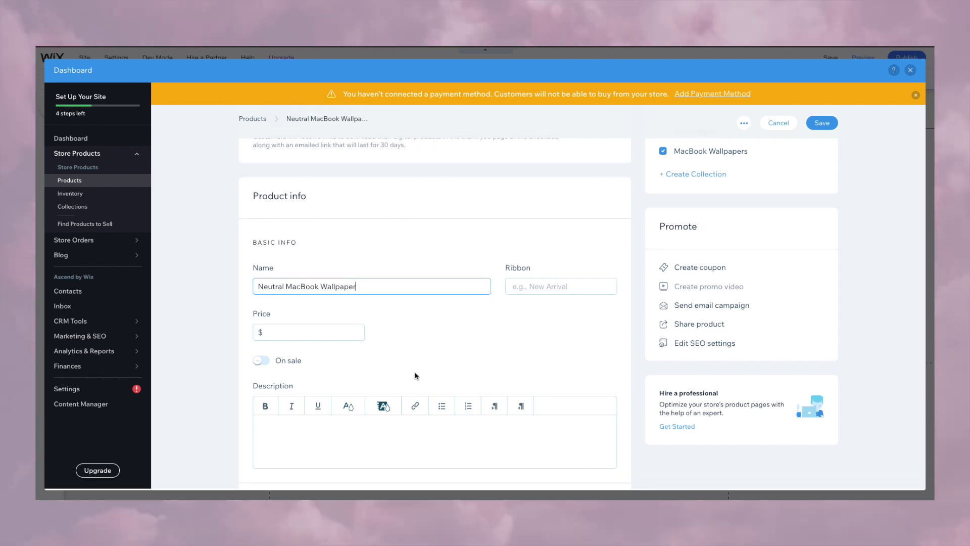
{"action": "left_click", "coordinate": [328, 277]}
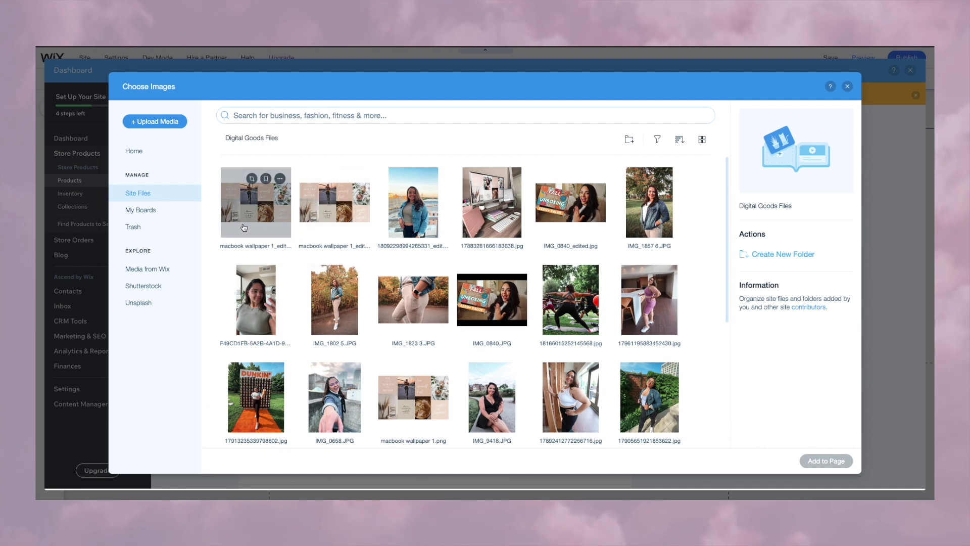
{"action": "left_click", "coordinate": [255, 202]}
{"action": "left_click", "coordinate": [826, 461]}
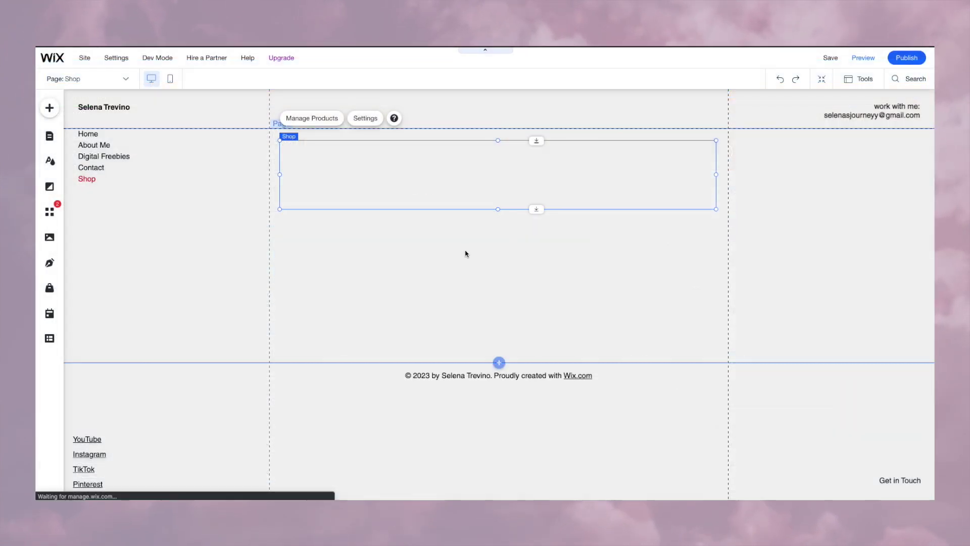
Step: Give the shop gallery the fourth display style with fitted images, showing the MacBook Wallpapers collection
{"action": "left_click", "coordinate": [119, 200]}
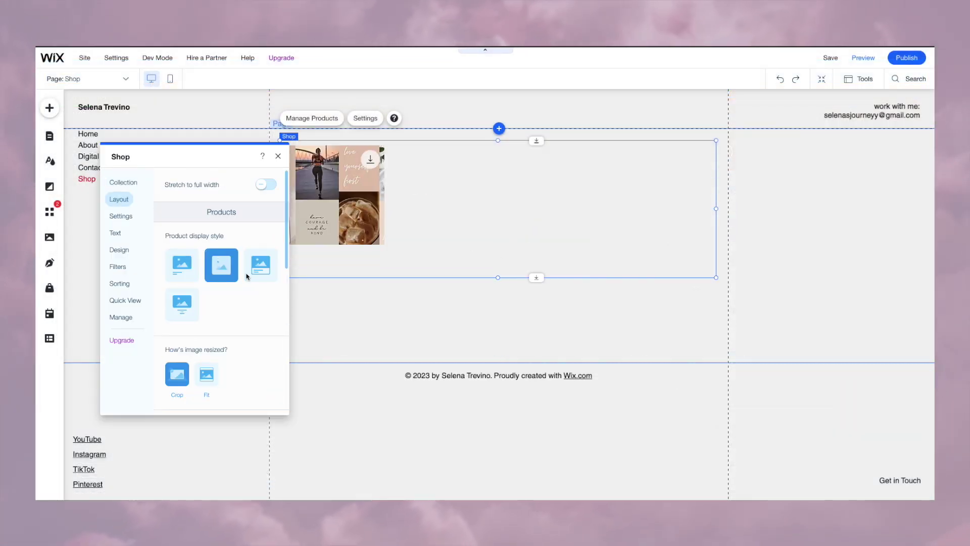
{"action": "left_click", "coordinate": [258, 267]}
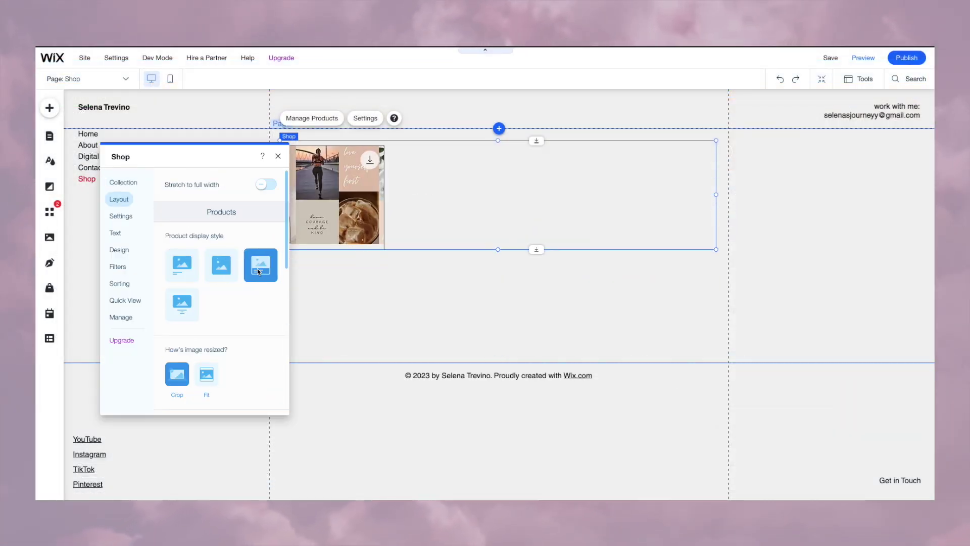
{"action": "left_click", "coordinate": [182, 265]}
{"action": "left_click", "coordinate": [183, 305]}
{"action": "left_click", "coordinate": [206, 374]}
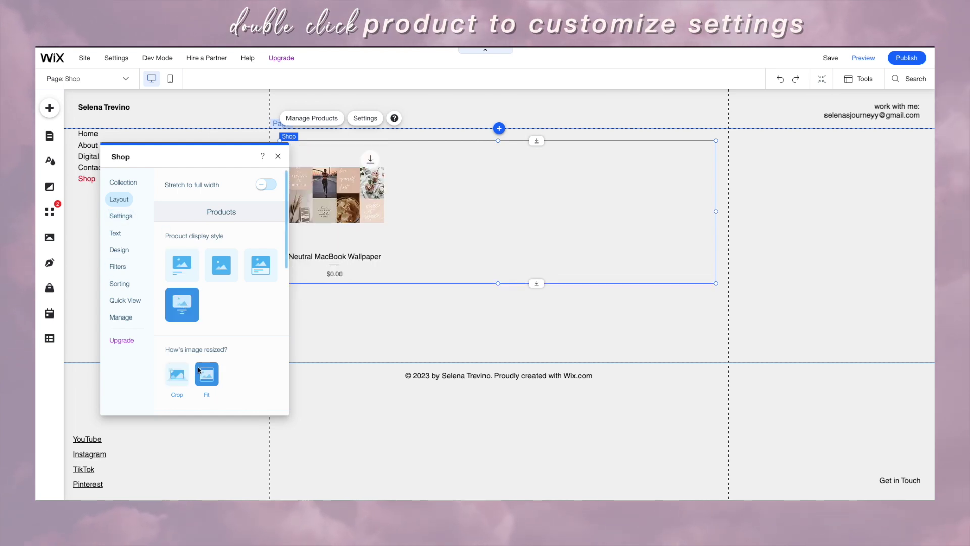
{"action": "left_click_drag", "start_coordinate": [192, 156], "coordinate": [161, 164]}
{"action": "left_click", "coordinate": [145, 381]}
{"action": "left_click", "coordinate": [174, 381]}
{"action": "left_click", "coordinate": [87, 189]}
{"action": "left_click", "coordinate": [219, 268]}
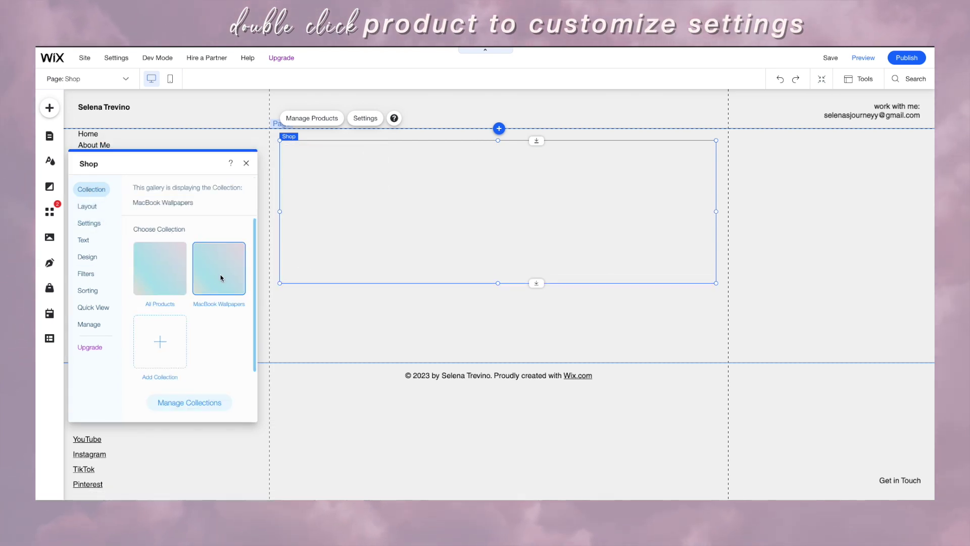
Step: Try the Spotlight product page layout and thumbnail positions, then settle on Classic
{"action": "left_click", "coordinate": [246, 163]}
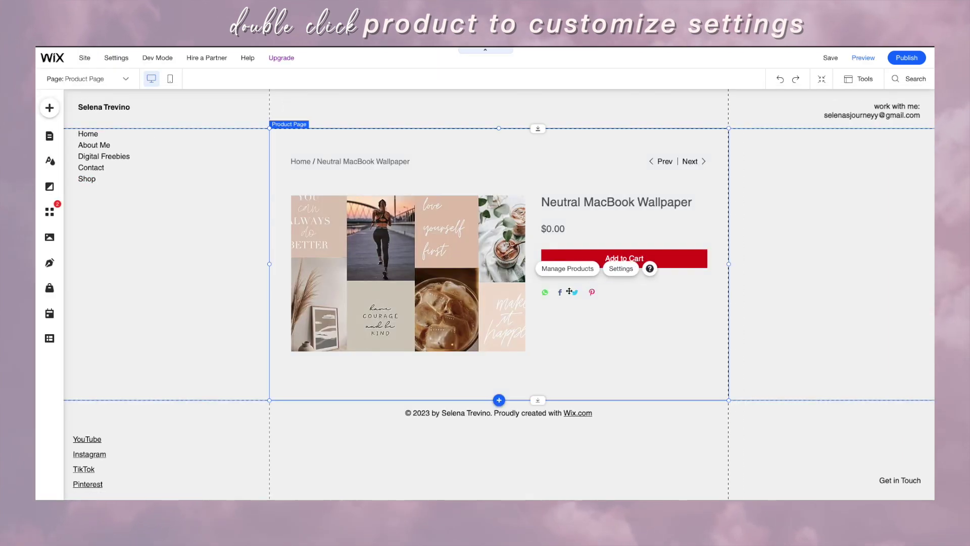
{"action": "left_click", "coordinate": [626, 270]}
{"action": "left_click", "coordinate": [122, 216]}
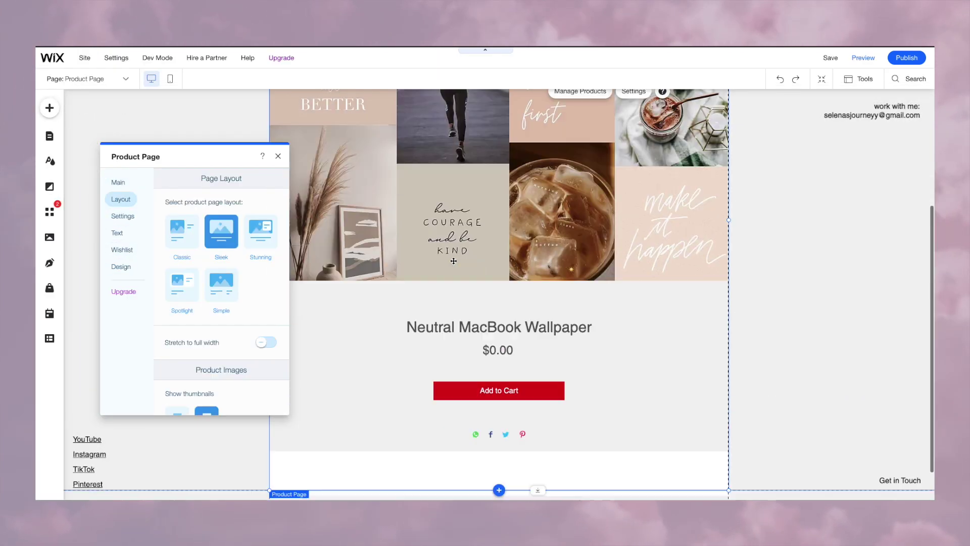
{"action": "left_click", "coordinate": [260, 227]}
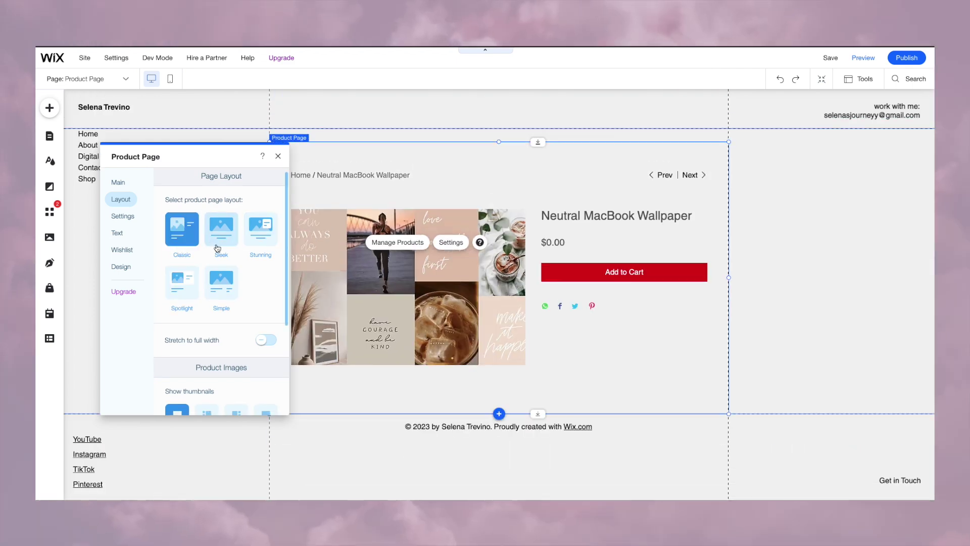
{"action": "left_click", "coordinate": [183, 280]}
{"action": "scroll", "coordinate": [191, 280], "scroll_direction": "down", "scroll_amount": 3}
{"action": "left_click", "coordinate": [207, 320]}
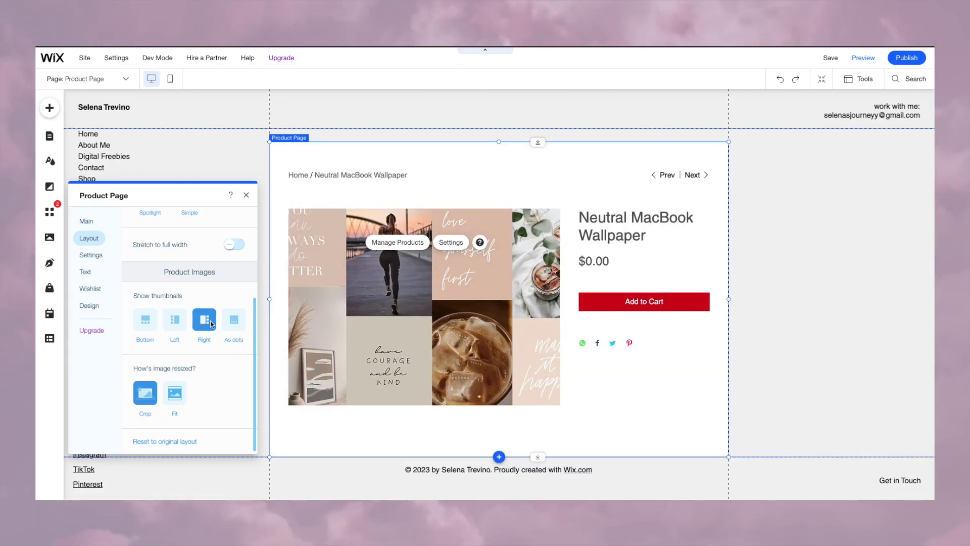
{"action": "left_click", "coordinate": [145, 319]}
{"action": "scroll", "coordinate": [189, 328], "scroll_direction": "up", "scroll_amount": 3}
{"action": "left_click", "coordinate": [147, 265]}
Step: Return to the shop gallery's settings
{"action": "left_click", "coordinate": [49, 108]}
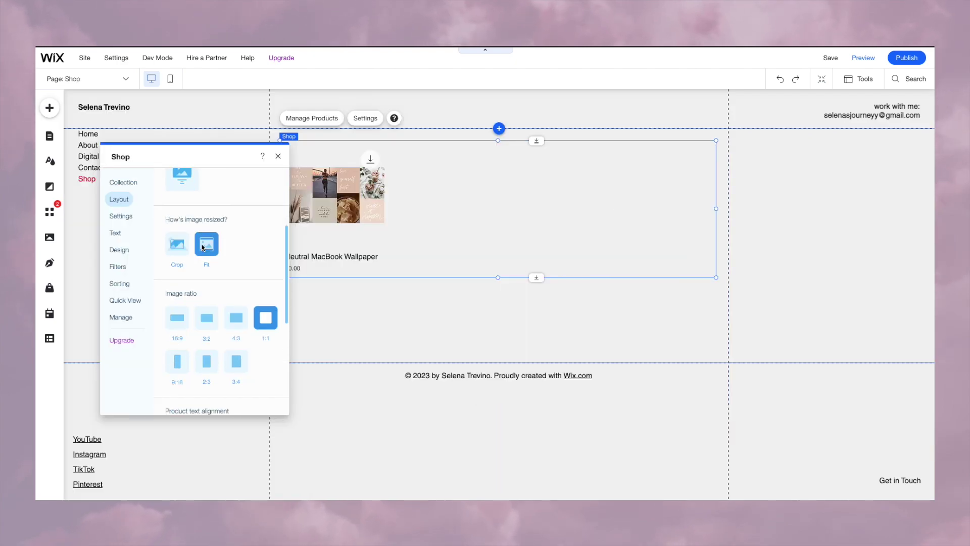
{"action": "scroll", "coordinate": [198, 263], "scroll_direction": "down", "scroll_amount": 5}
{"action": "left_click", "coordinate": [119, 214]}
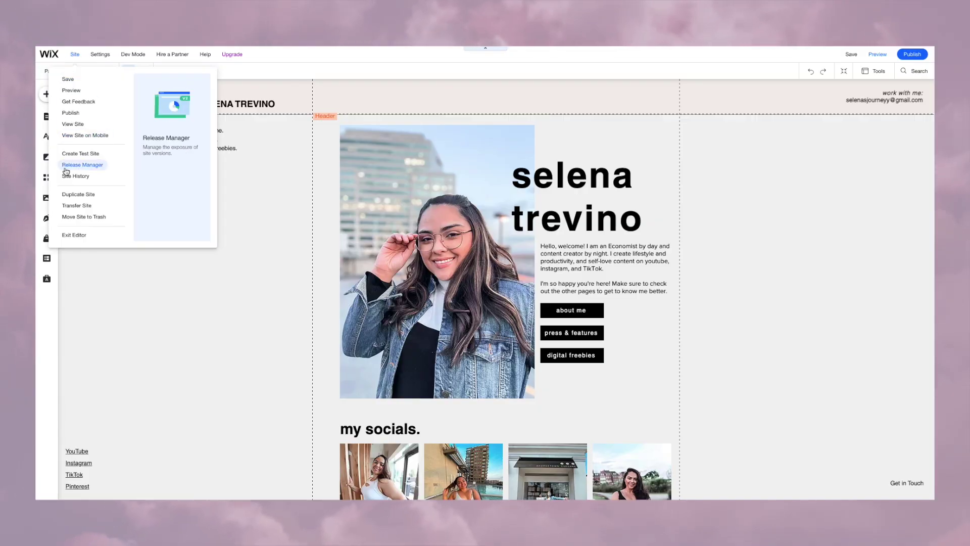
Step: Leave the editor and open the Shipping settings in the dashboard
{"action": "left_click", "coordinate": [77, 235]}
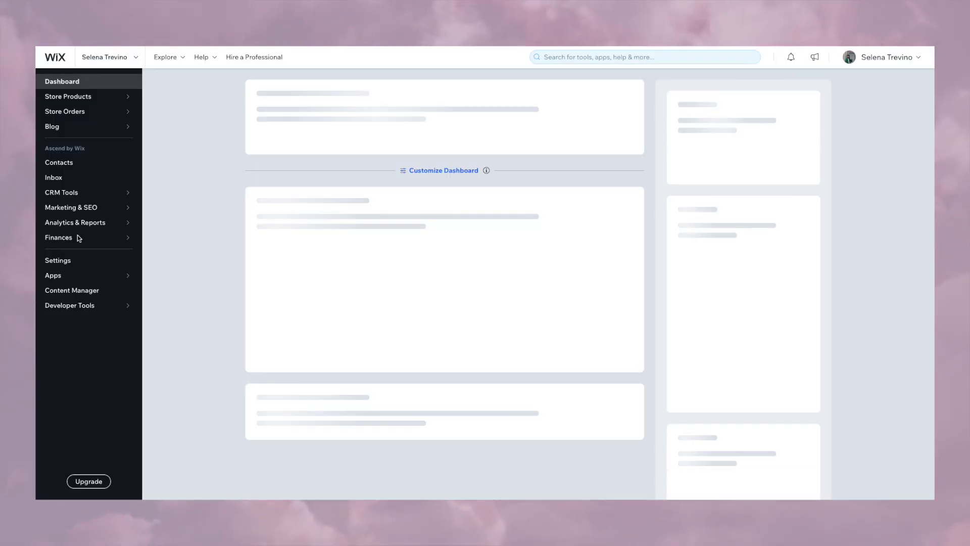
{"action": "left_click", "coordinate": [55, 261]}
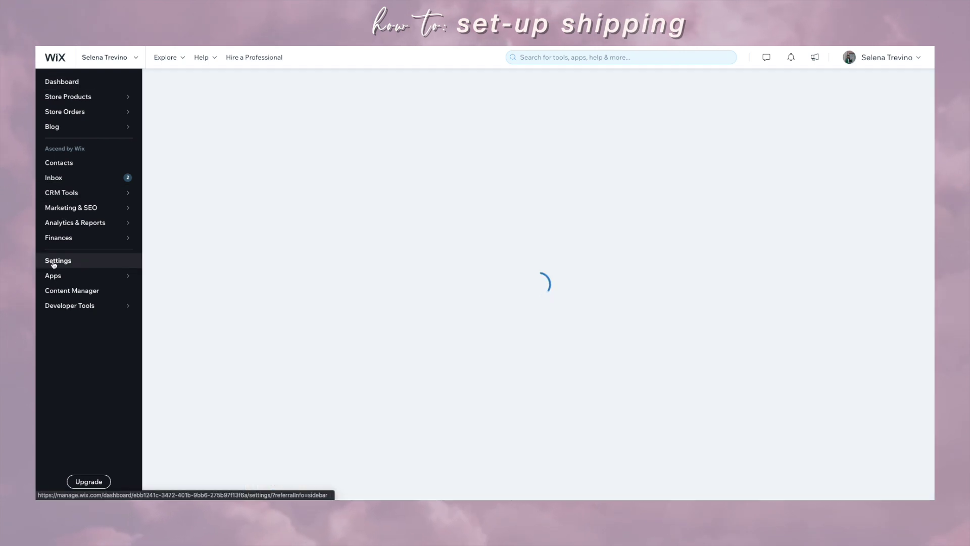
{"action": "scroll", "coordinate": [486, 298], "scroll_direction": "down", "scroll_amount": 3}
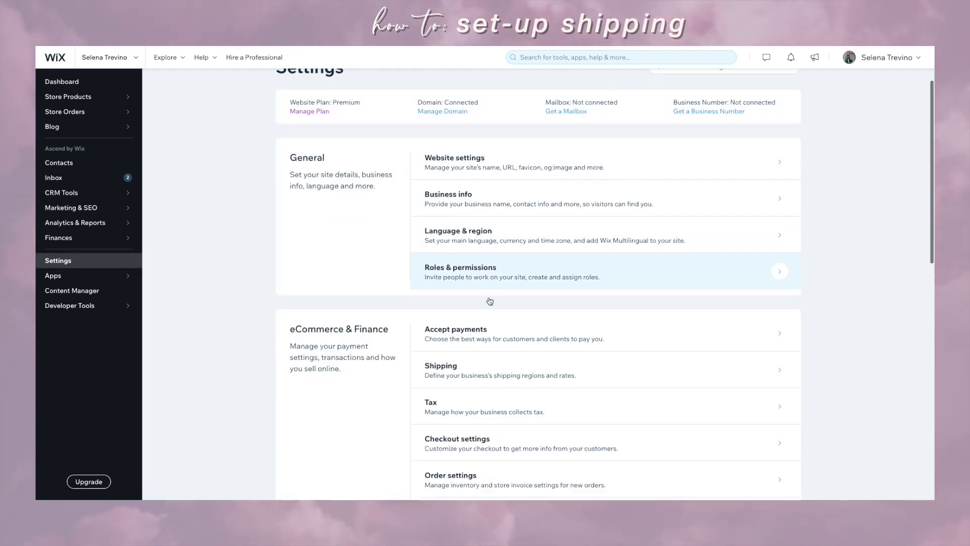
{"action": "left_click", "coordinate": [478, 279]}
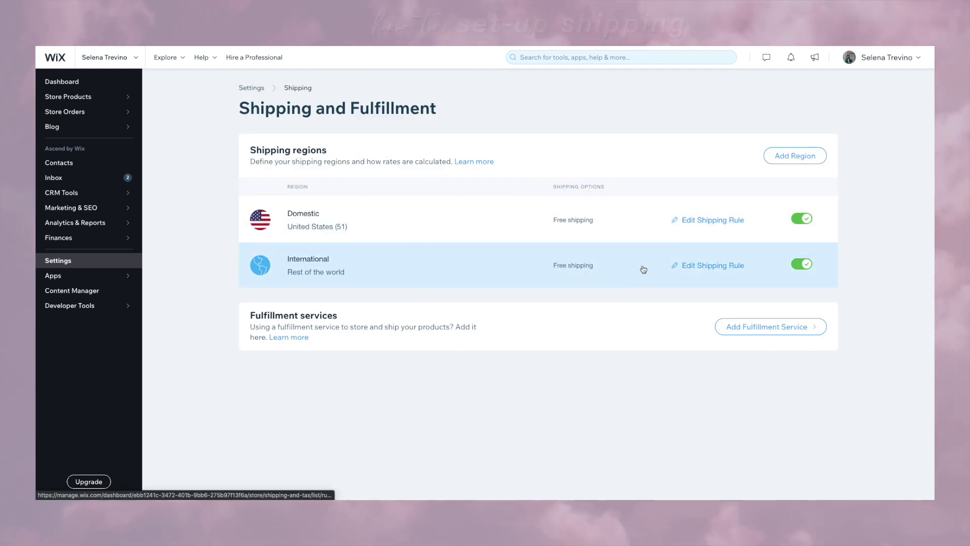
Step: Review the Domestic free shipping rule without changes, then open the International region
{"action": "left_click", "coordinate": [708, 221]}
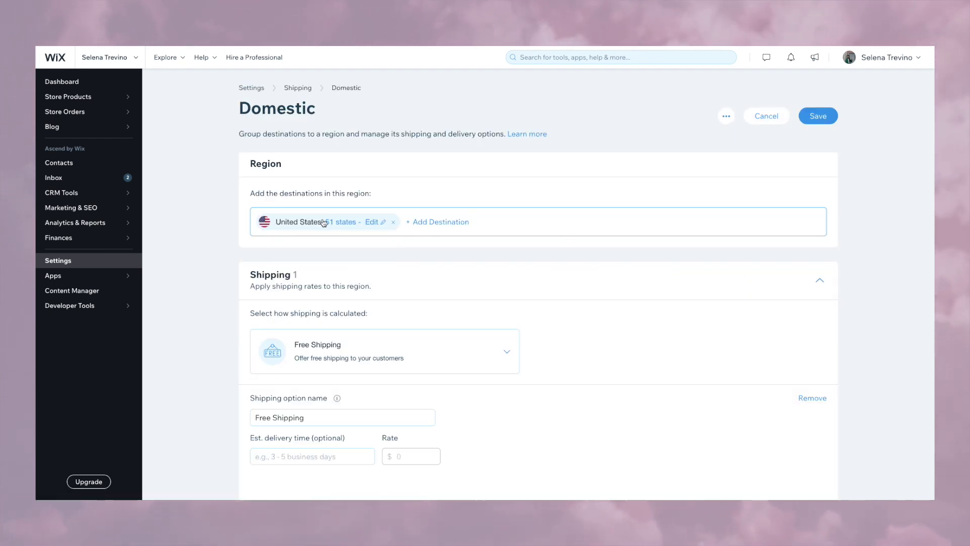
{"action": "scroll", "coordinate": [373, 301], "scroll_direction": "down", "scroll_amount": 1}
{"action": "scroll", "coordinate": [429, 310], "scroll_direction": "down", "scroll_amount": 2}
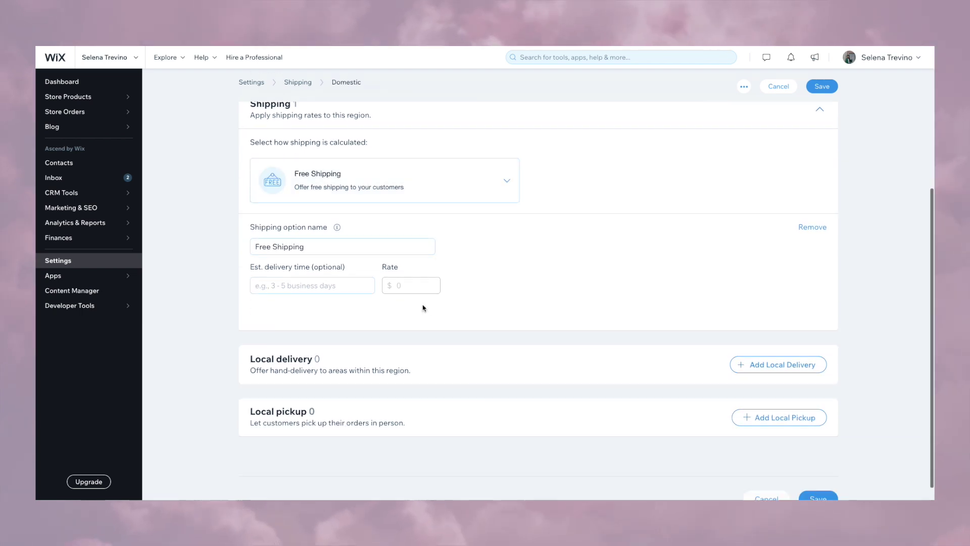
{"action": "scroll", "coordinate": [605, 283], "scroll_direction": "up", "scroll_amount": 3}
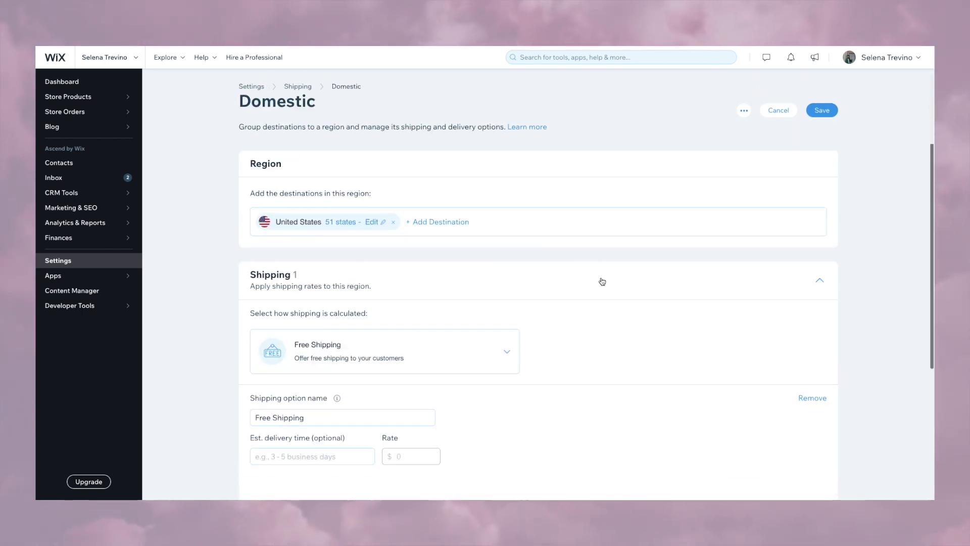
{"action": "left_click", "coordinate": [766, 116]}
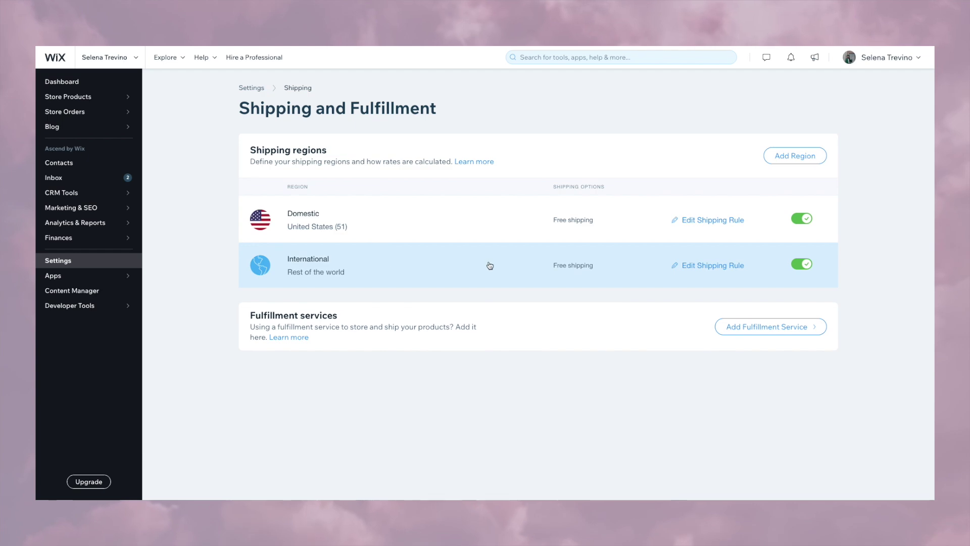
{"action": "left_click", "coordinate": [704, 269]}
Step: Leave the International region unchanged and dismiss the add-state prompt
{"action": "left_click", "coordinate": [761, 122]}
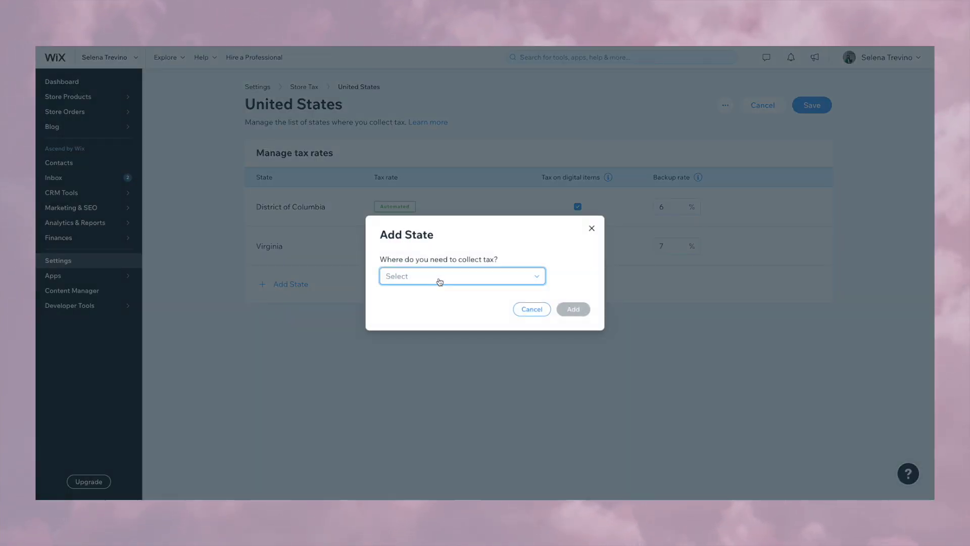
{"action": "left_click", "coordinate": [440, 281]}
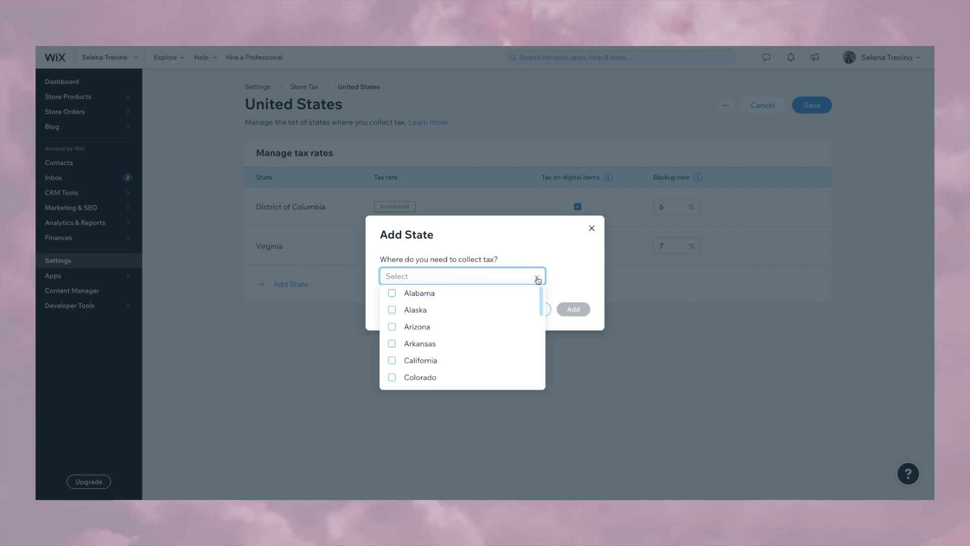
{"action": "left_click", "coordinate": [592, 228]}
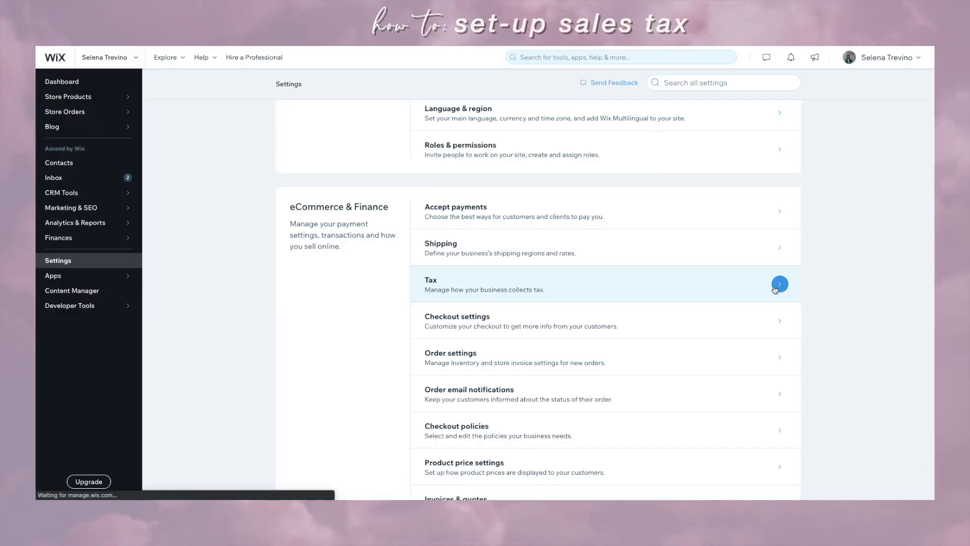
Step: Review United States tax for District of Columbia and Virginia without adding states
{"action": "left_click", "coordinate": [778, 279]}
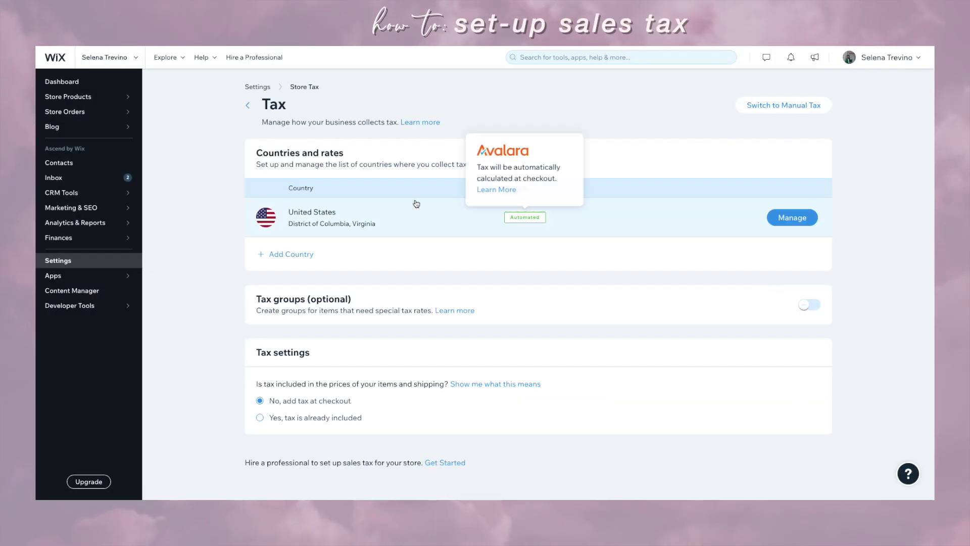
{"action": "left_click", "coordinate": [812, 221]}
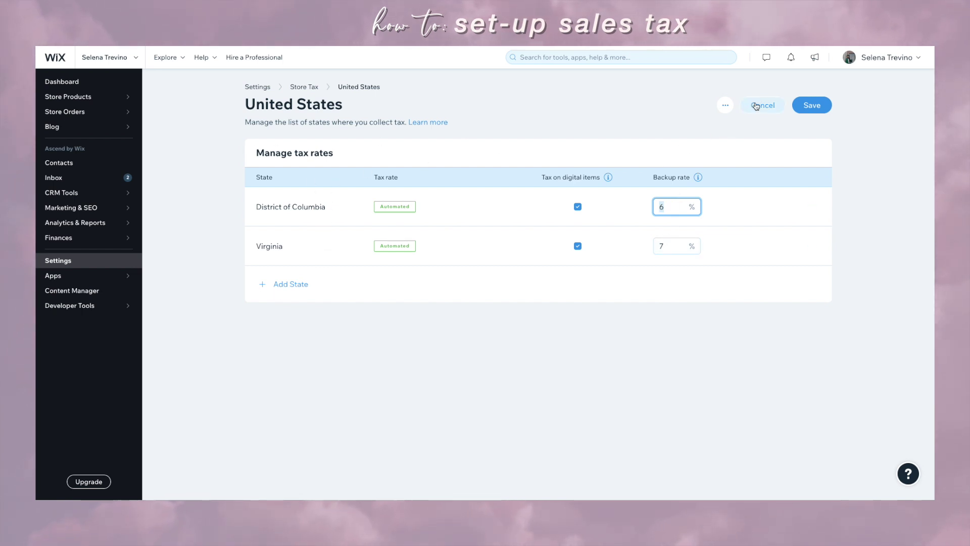
{"action": "left_click", "coordinate": [275, 284]}
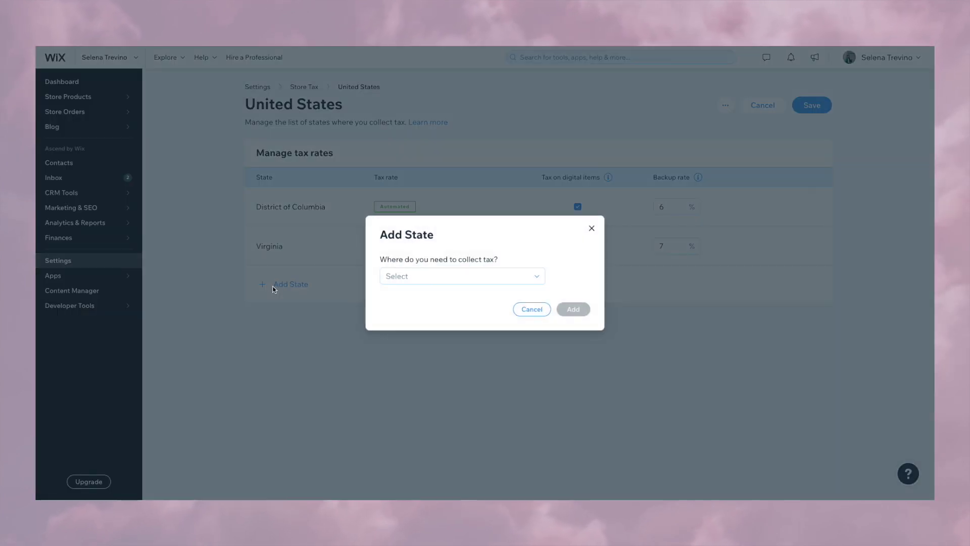
{"action": "left_click", "coordinate": [440, 281]}
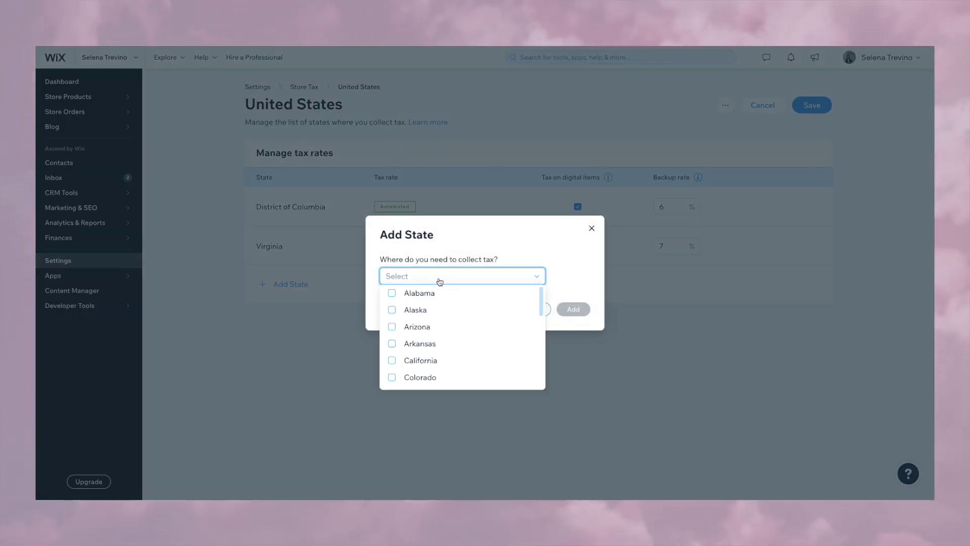
{"action": "left_click", "coordinate": [593, 230]}
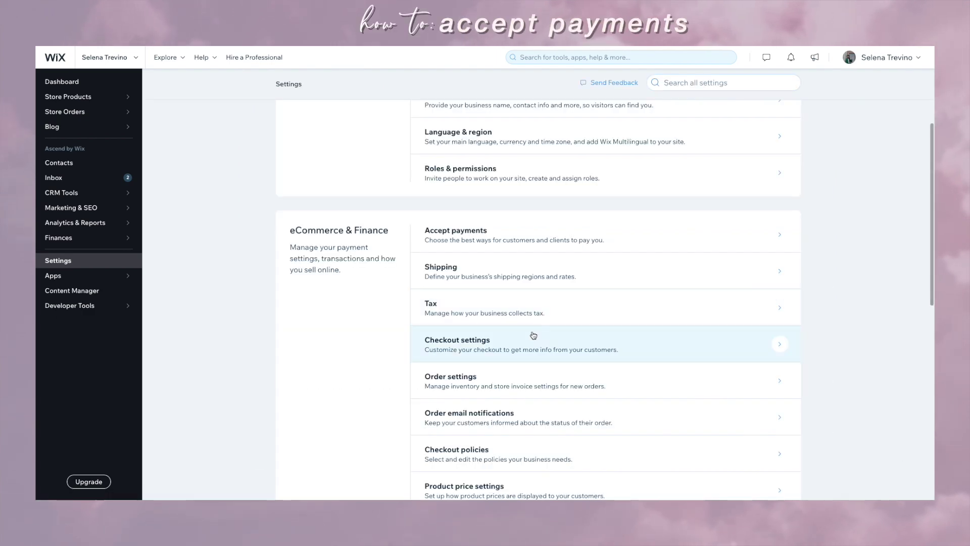
{"action": "left_click", "coordinate": [526, 249]}
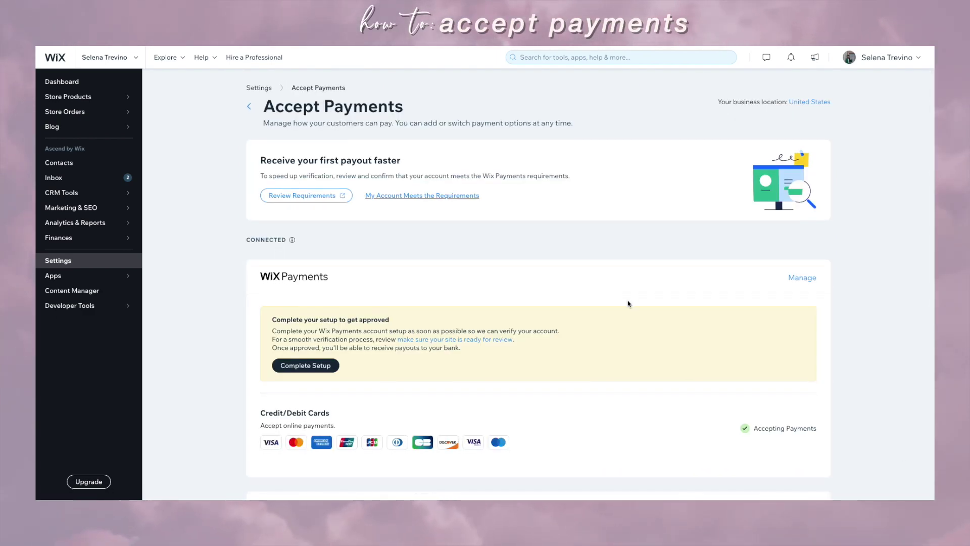
Step: Browse the extra payment options, then return to Accept Payments and open Manual Payments
{"action": "scroll", "coordinate": [628, 303], "scroll_direction": "down", "scroll_amount": 5}
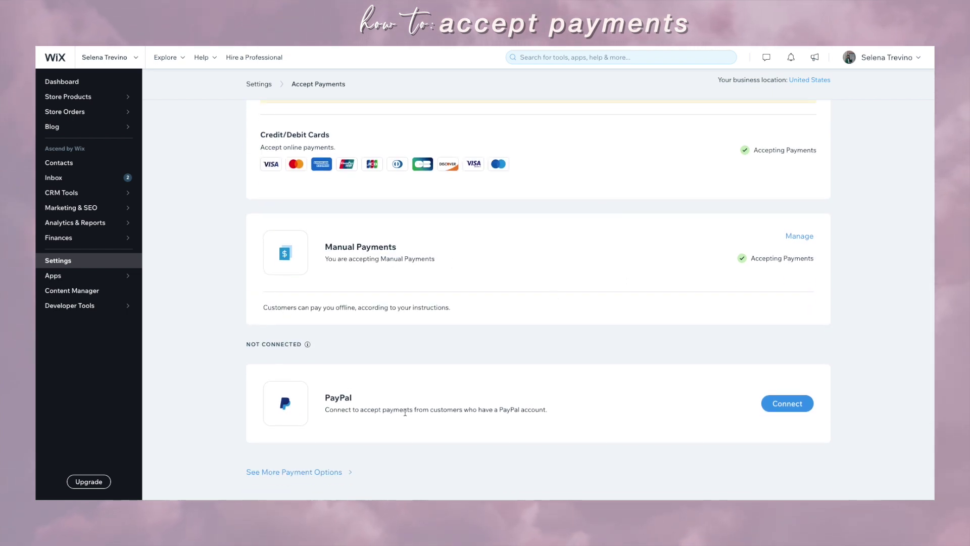
{"action": "left_click", "coordinate": [310, 472]}
{"action": "scroll", "coordinate": [433, 267], "scroll_direction": "down", "scroll_amount": 7}
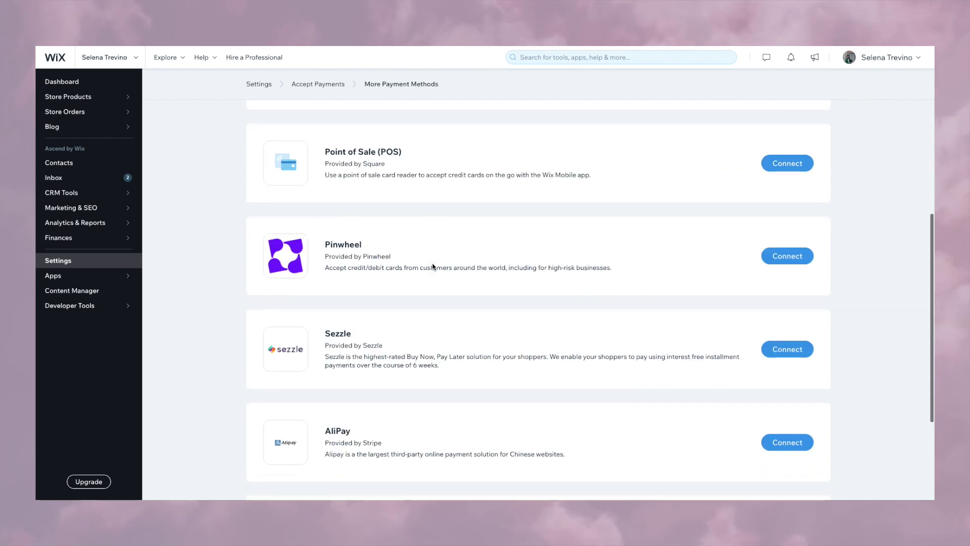
{"action": "scroll", "coordinate": [432, 266], "scroll_direction": "up", "scroll_amount": 6}
{"action": "left_click", "coordinate": [247, 99]}
{"action": "scroll", "coordinate": [570, 329], "scroll_direction": "down", "scroll_amount": 2}
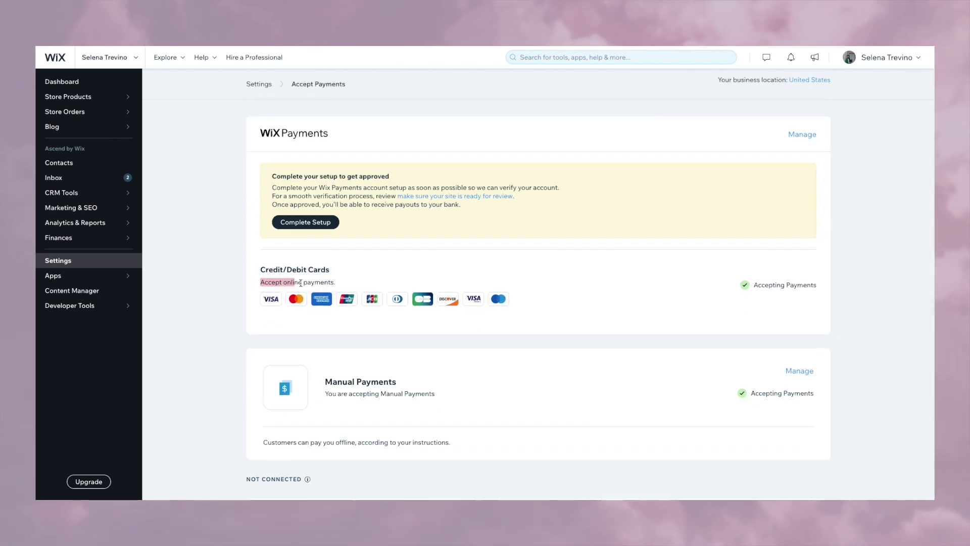
{"action": "scroll", "coordinate": [750, 312], "scroll_direction": "down", "scroll_amount": 3}
{"action": "scroll", "coordinate": [722, 306], "scroll_direction": "up", "scroll_amount": 1}
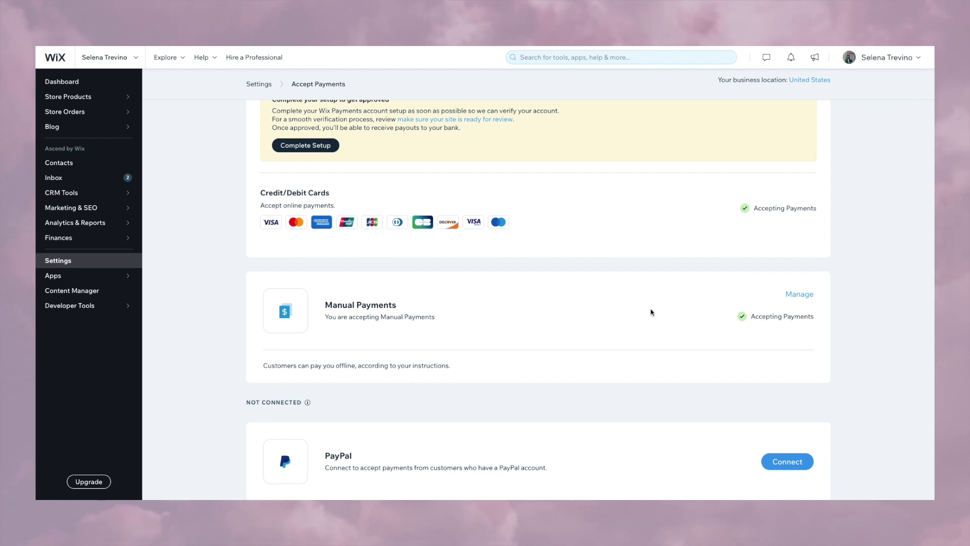
{"action": "left_click", "coordinate": [810, 299]}
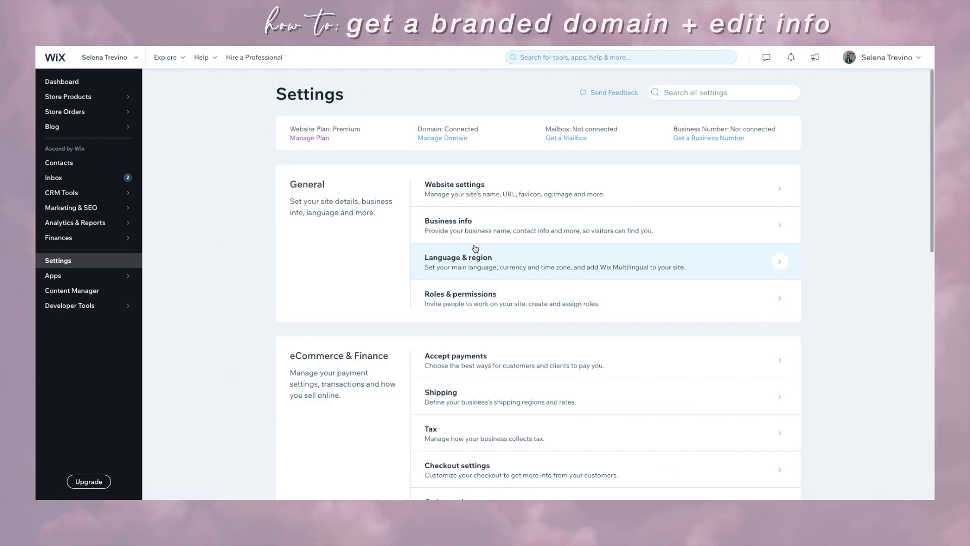
Step: Review the business profile's sub-categories and the site name field
{"action": "left_click", "coordinate": [485, 225]}
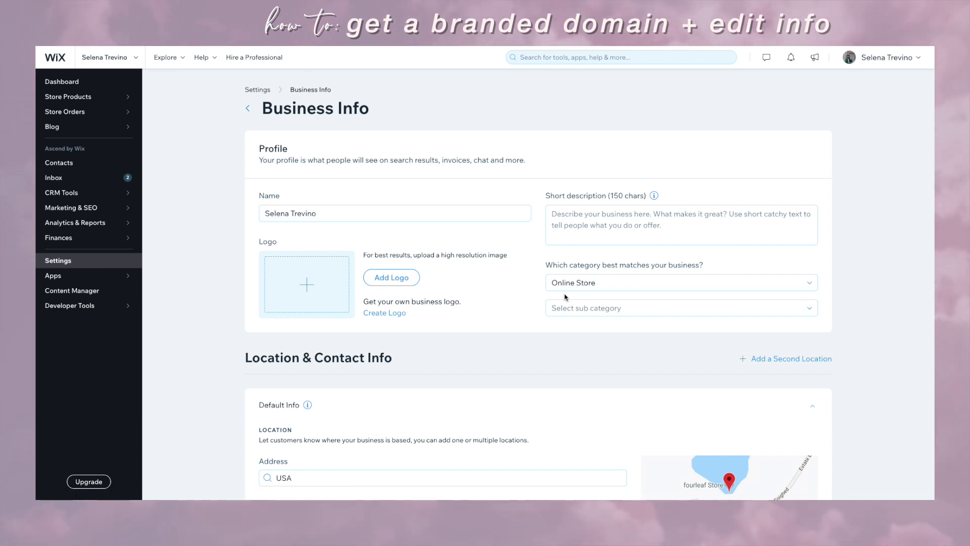
{"action": "left_click", "coordinate": [567, 308]}
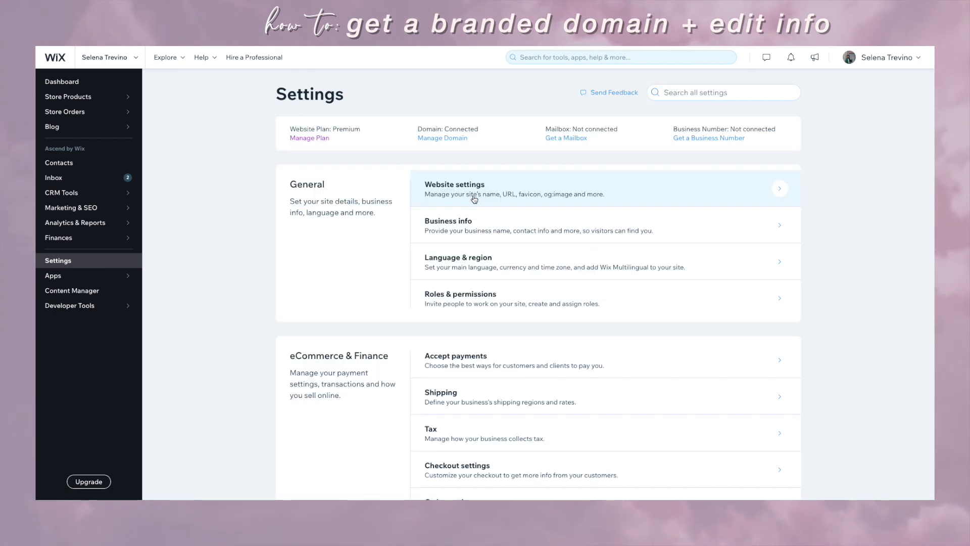
{"action": "left_click", "coordinate": [474, 198]}
{"action": "left_click", "coordinate": [318, 268]}
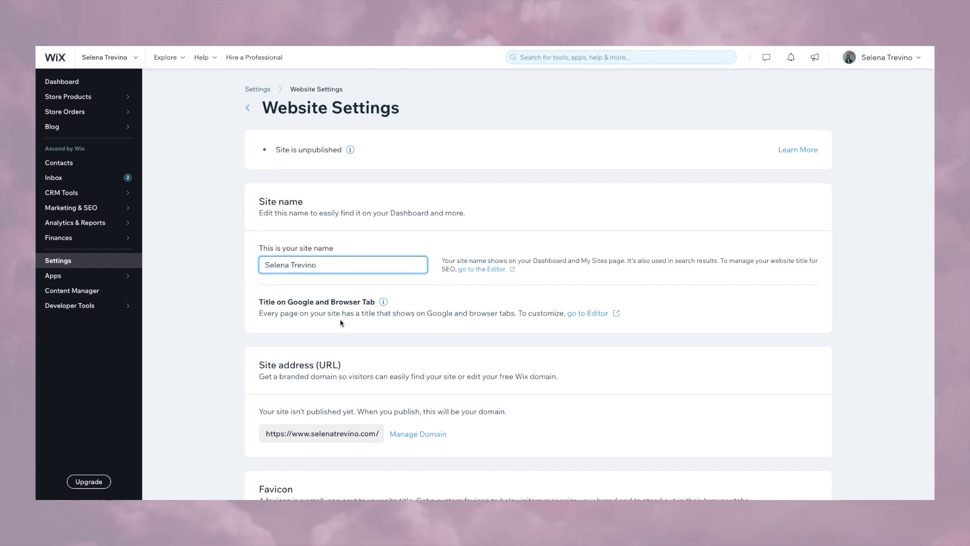
Step: Open domain management and view the options for adding an existing domain
{"action": "scroll", "coordinate": [320, 283], "scroll_direction": "down", "scroll_amount": 3}
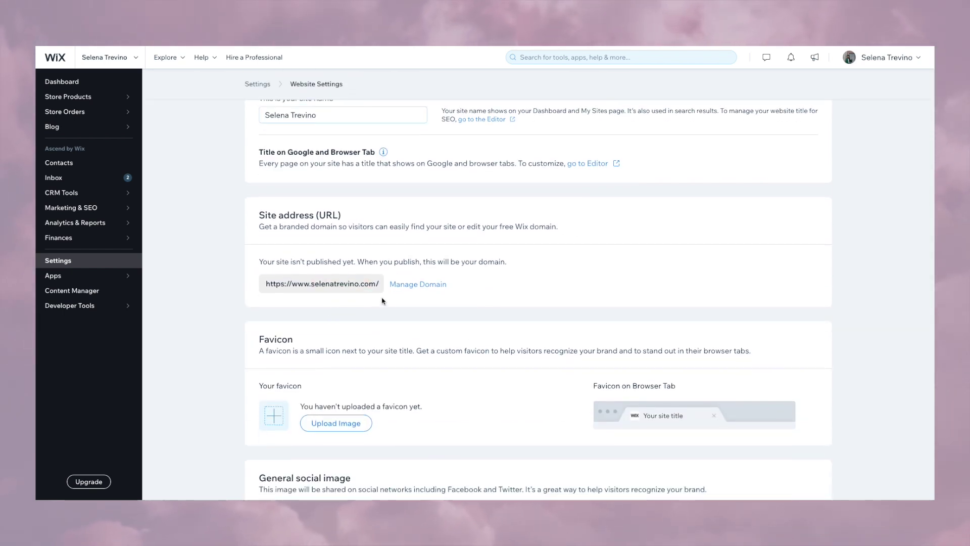
{"action": "left_click", "coordinate": [418, 284]}
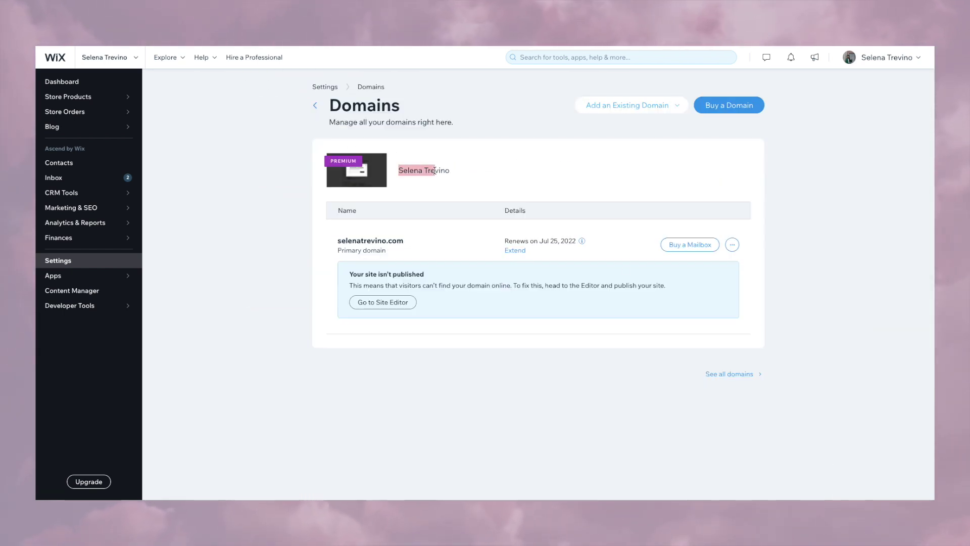
{"action": "left_click", "coordinate": [586, 110]}
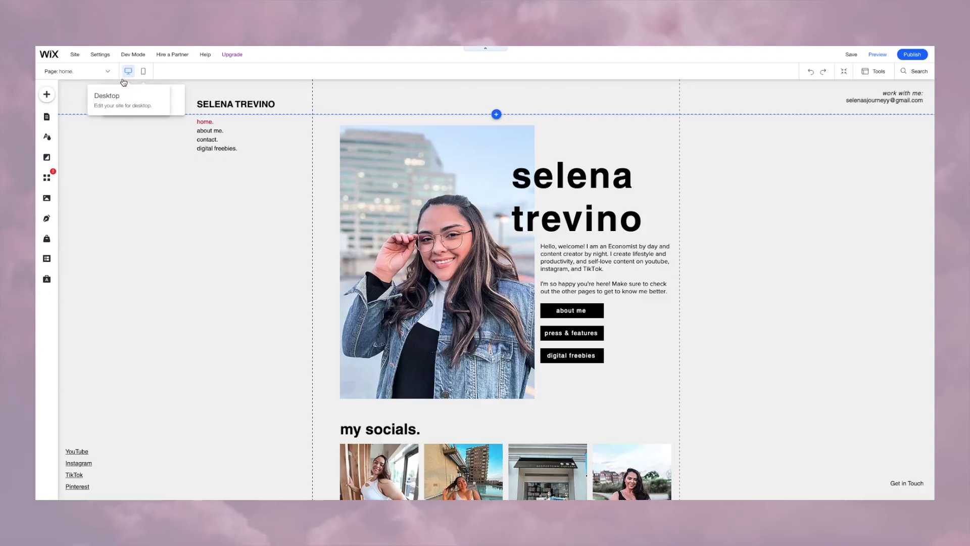
Step: In mobile view, move the hashtag image above its heading on Press & Features
{"action": "left_click", "coordinate": [143, 71]}
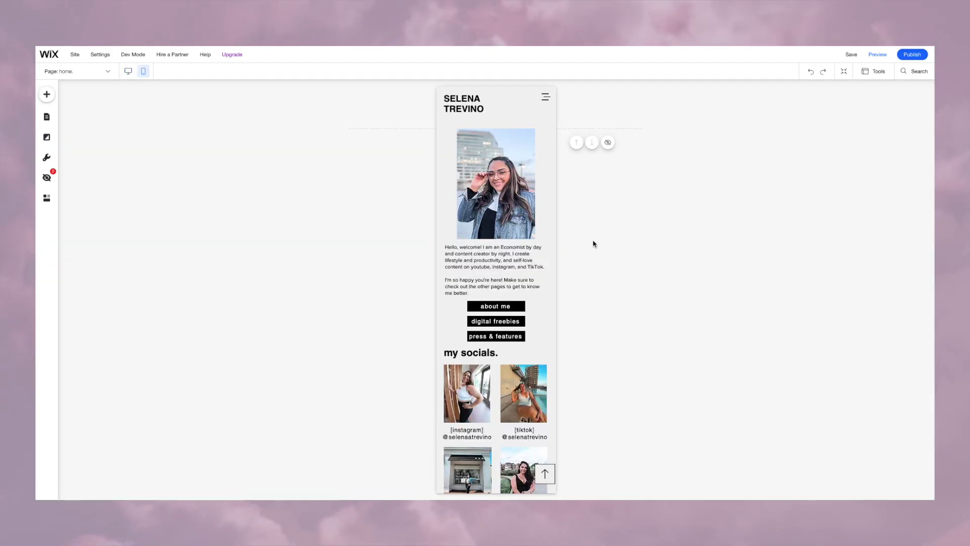
{"action": "scroll", "coordinate": [488, 307], "scroll_direction": "down", "scroll_amount": 2}
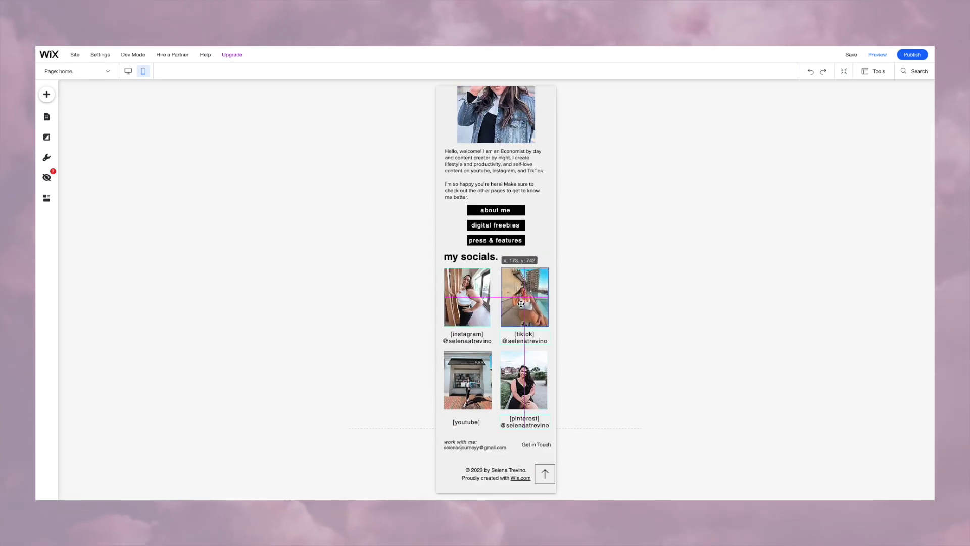
{"action": "scroll", "coordinate": [533, 219], "scroll_direction": "up", "scroll_amount": 2}
{"action": "scroll", "coordinate": [524, 186], "scroll_direction": "down", "scroll_amount": 5}
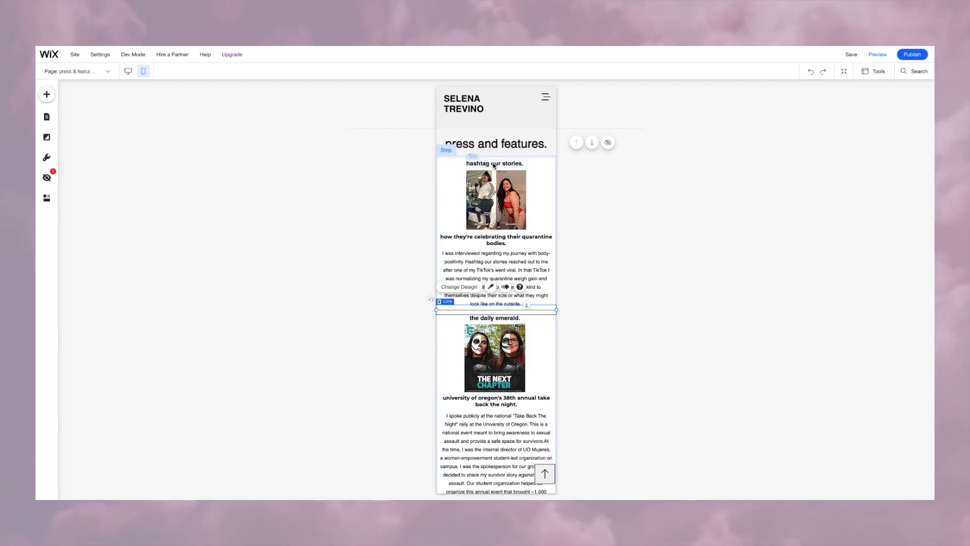
{"action": "left_click_drag", "start_coordinate": [482, 197], "coordinate": [453, 187]}
{"action": "left_click_drag", "start_coordinate": [511, 190], "coordinate": [511, 195]}
Step: Check the press strip's text settings, switch to another page and preview the mobile site
{"action": "left_click", "coordinate": [510, 238]}
{"action": "left_click", "coordinate": [475, 215]}
{"action": "left_click", "coordinate": [519, 275]}
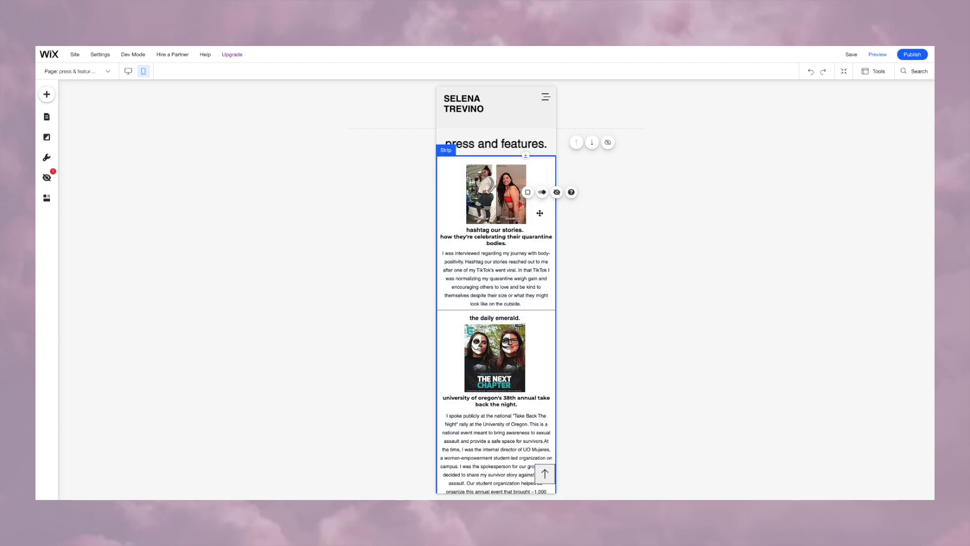
{"action": "scroll", "coordinate": [519, 276], "scroll_direction": "down", "scroll_amount": 6}
{"action": "scroll", "coordinate": [519, 276], "scroll_direction": "up", "scroll_amount": 10}
{"action": "left_click", "coordinate": [76, 70]}
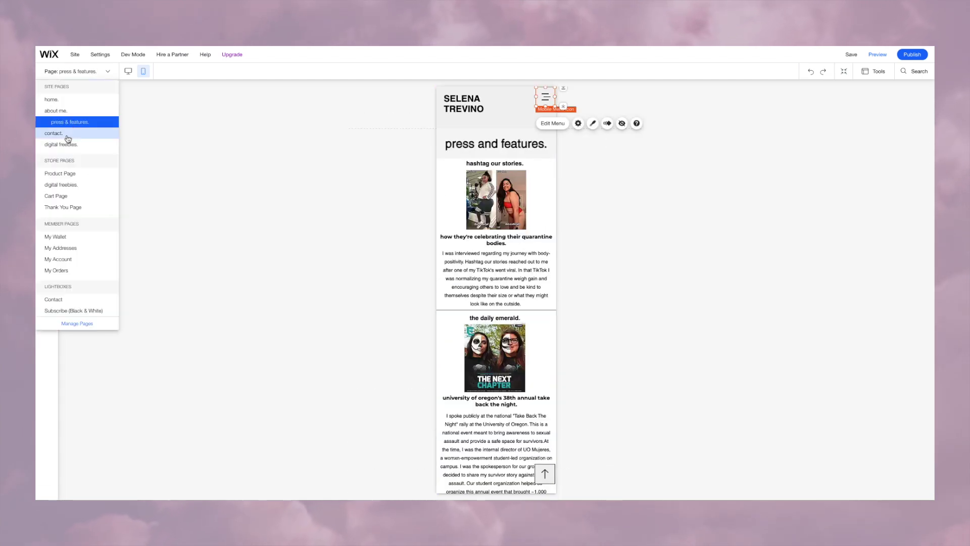
{"action": "left_click", "coordinate": [71, 148]}
{"action": "left_click", "coordinate": [872, 60]}
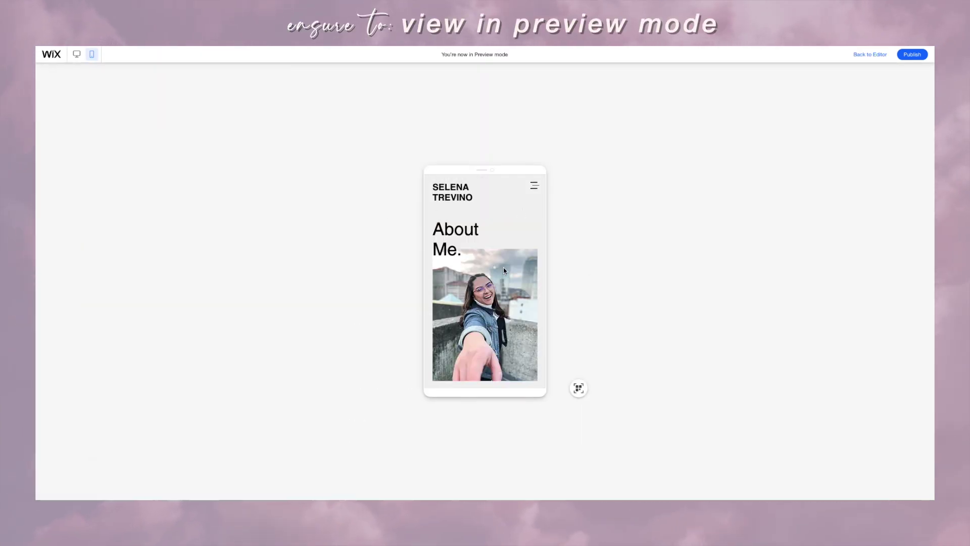
Step: In the mobile preview, visit the press & features and contact. pages through the menu
{"action": "scroll", "coordinate": [504, 268], "scroll_direction": "down", "scroll_amount": 10}
{"action": "scroll", "coordinate": [503, 271], "scroll_direction": "down", "scroll_amount": 5}
{"action": "left_click", "coordinate": [533, 186]}
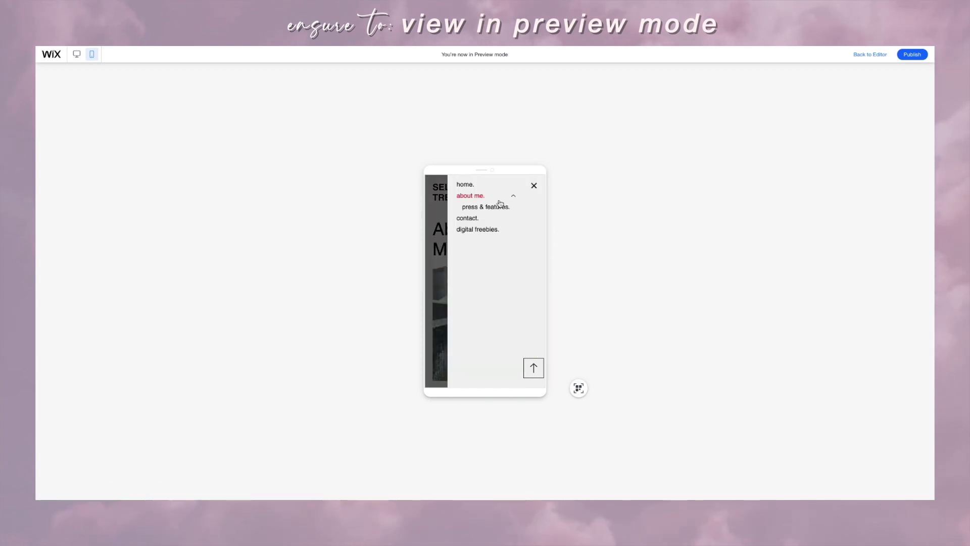
{"action": "left_click", "coordinate": [508, 204]}
{"action": "scroll", "coordinate": [531, 223], "scroll_direction": "down", "scroll_amount": 5}
{"action": "left_click", "coordinate": [534, 185]}
{"action": "left_click", "coordinate": [468, 216]}
{"action": "scroll", "coordinate": [481, 220], "scroll_direction": "down", "scroll_amount": 2}
{"action": "scroll", "coordinate": [481, 220], "scroll_direction": "up", "scroll_amount": 2}
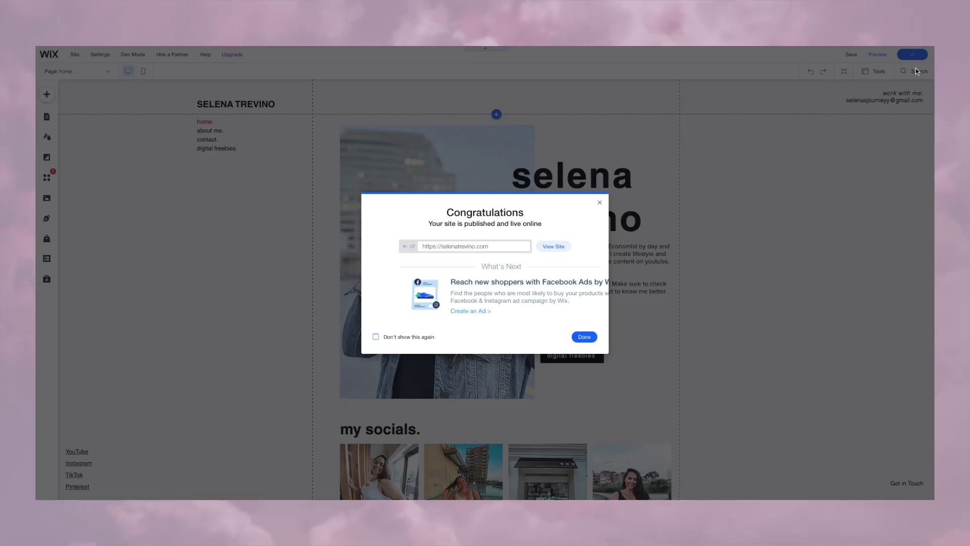
Step: View the live site, dismiss the subscribe popup, and look over the About Me page
{"action": "left_click", "coordinate": [554, 247]}
{"action": "scroll", "coordinate": [713, 251], "scroll_direction": "down", "scroll_amount": 3}
{"action": "left_click", "coordinate": [614, 195]}
{"action": "left_click", "coordinate": [576, 238]}
{"action": "scroll", "coordinate": [868, 297], "scroll_direction": "down", "scroll_amount": 3}
{"action": "scroll", "coordinate": [869, 297], "scroll_direction": "up", "scroll_amount": 2}
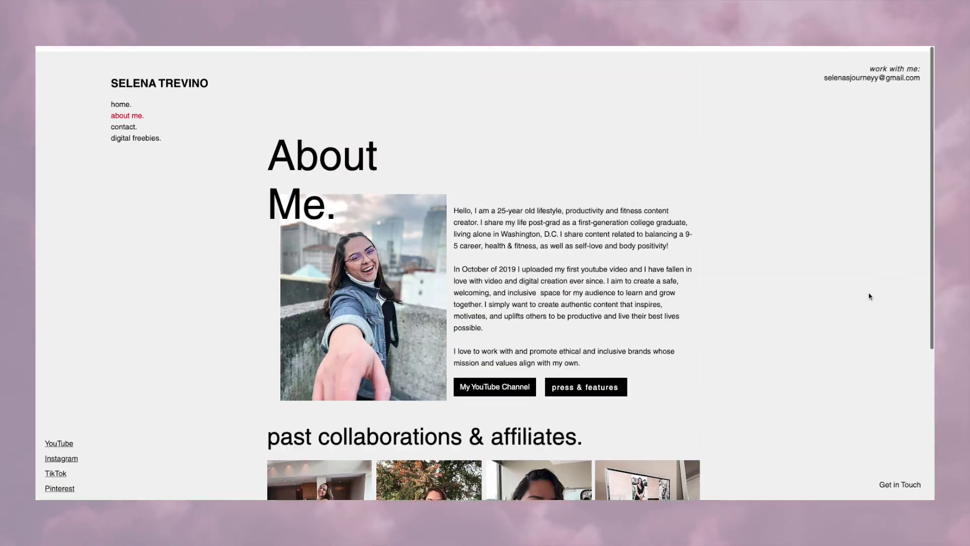
{"action": "scroll", "coordinate": [869, 297], "scroll_direction": "up", "scroll_amount": 1}
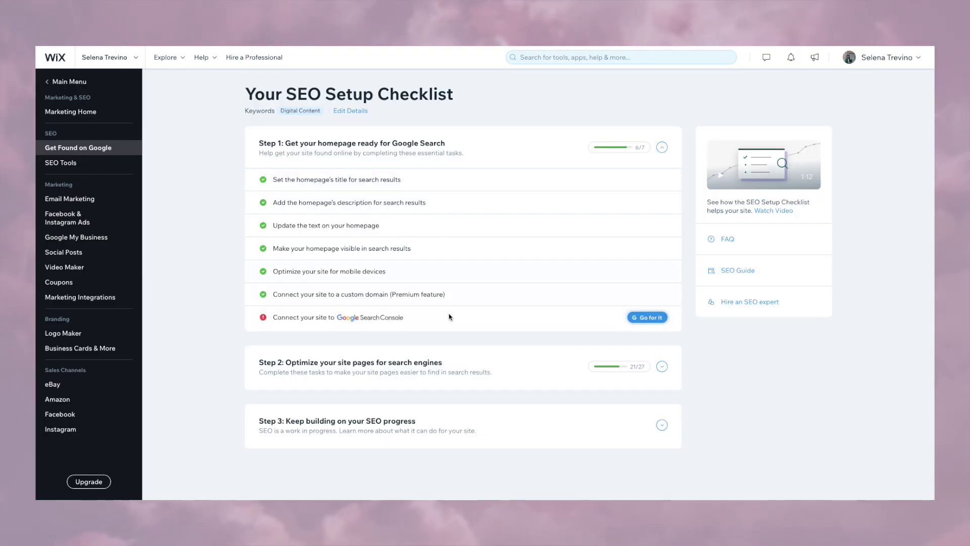
Step: Start the Google Search Console connection and draft the about me. page meta description
{"action": "left_click", "coordinate": [646, 316]}
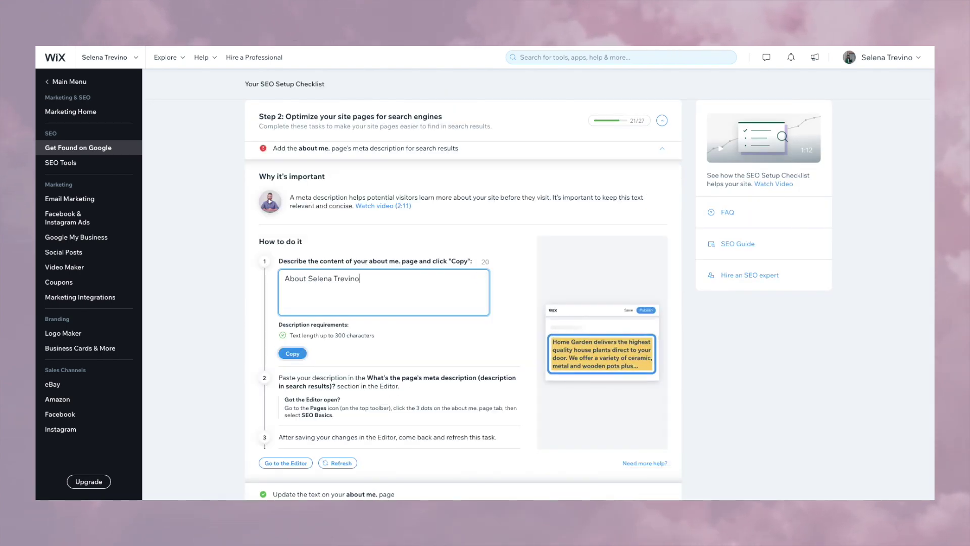
{"action": "type", "text": ", "}
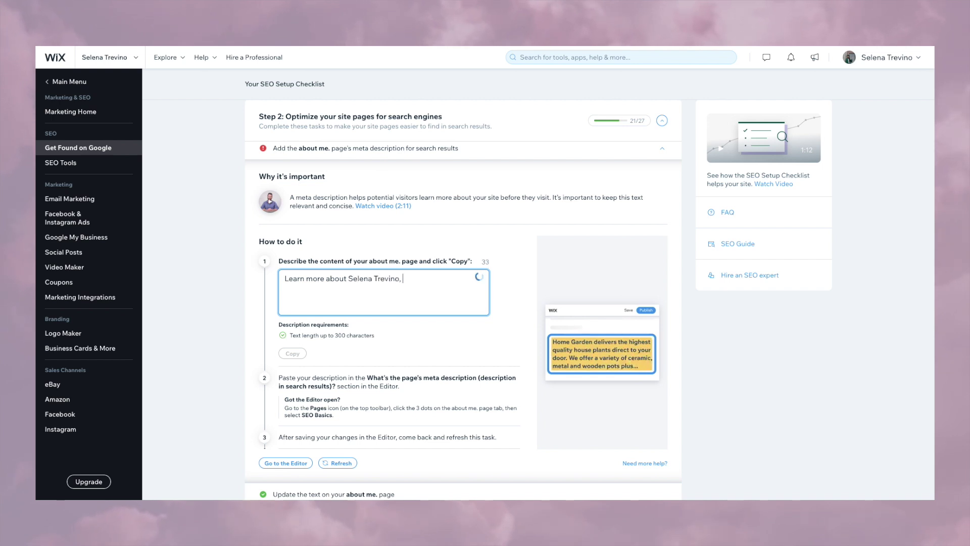
{"action": "type", "text": "Digital Content Creator"}
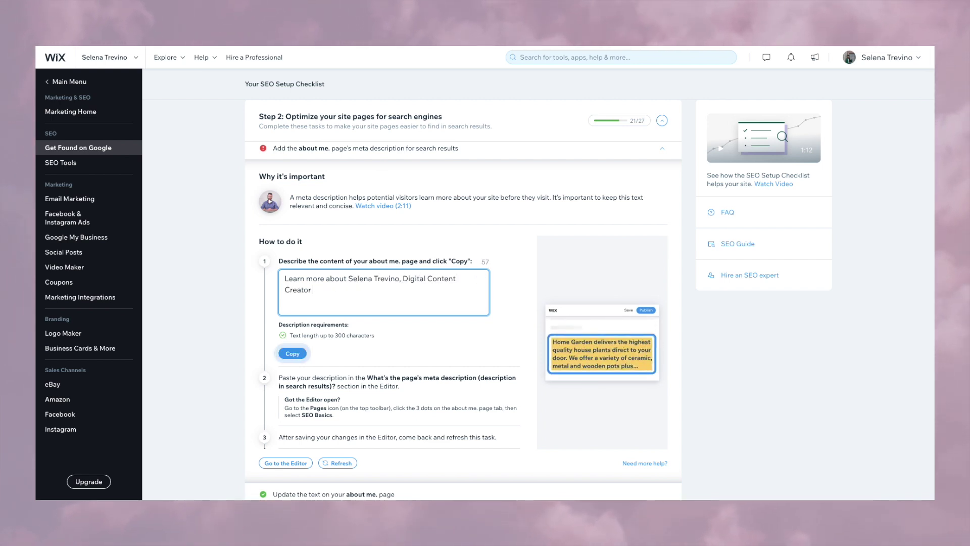
{"action": "type", "text": "and Lifestyle Vlogger."}
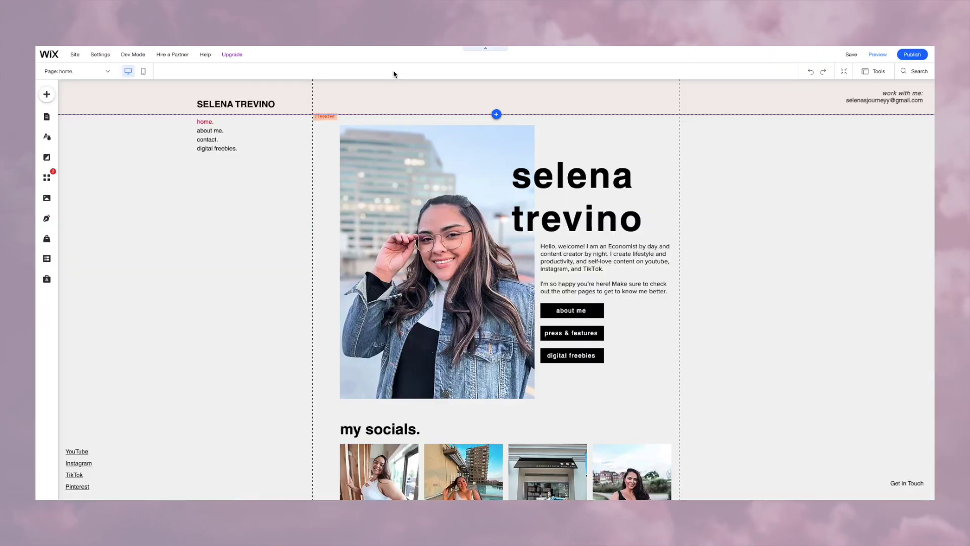
Step: Paste the meta description into the about me. page's SEO Basics settings and check its Google listing
{"action": "left_click", "coordinate": [75, 71]}
{"action": "left_click", "coordinate": [78, 310]}
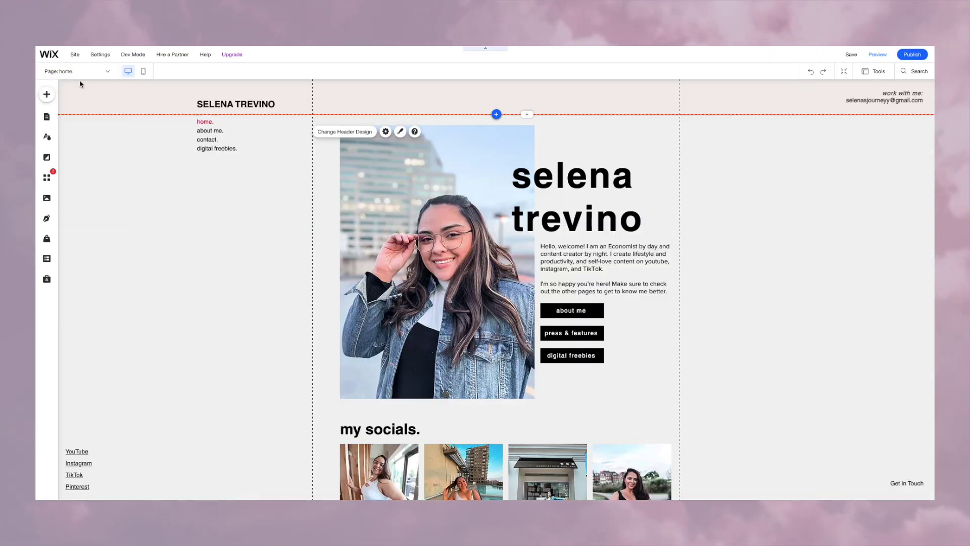
{"action": "left_click", "coordinate": [230, 148]}
{"action": "left_click", "coordinate": [253, 143]}
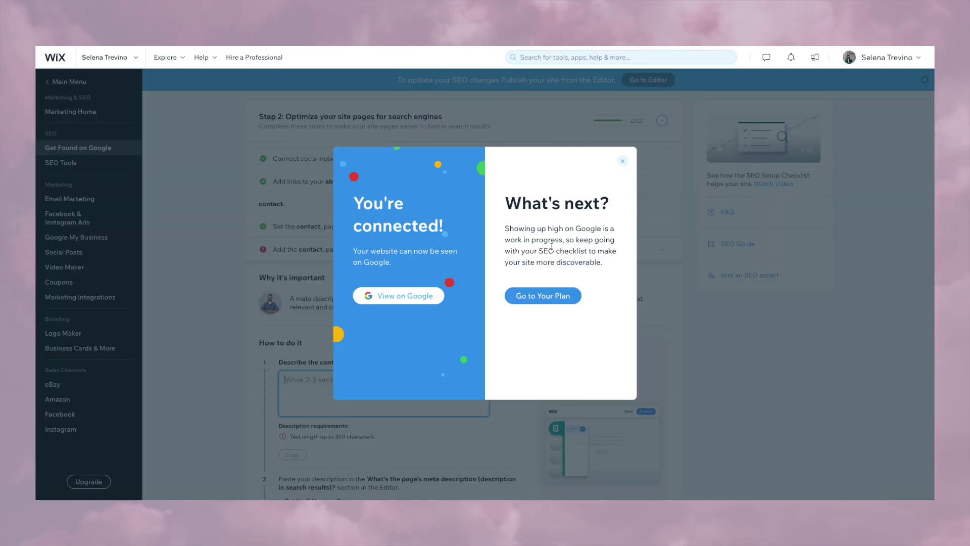
{"action": "left_click", "coordinate": [395, 296]}
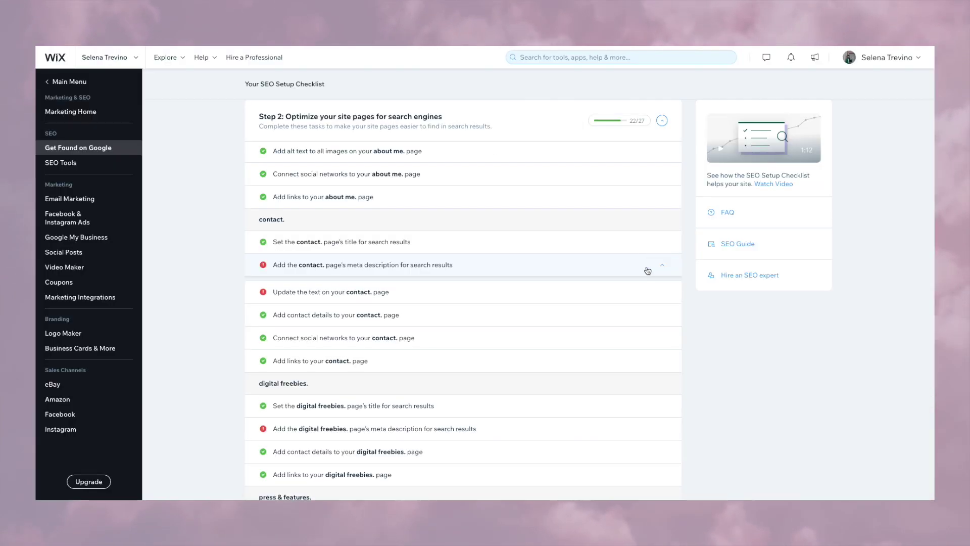
Step: Draft the contact. page meta description ending with 'digital content creation.'
{"action": "left_click", "coordinate": [645, 263]}
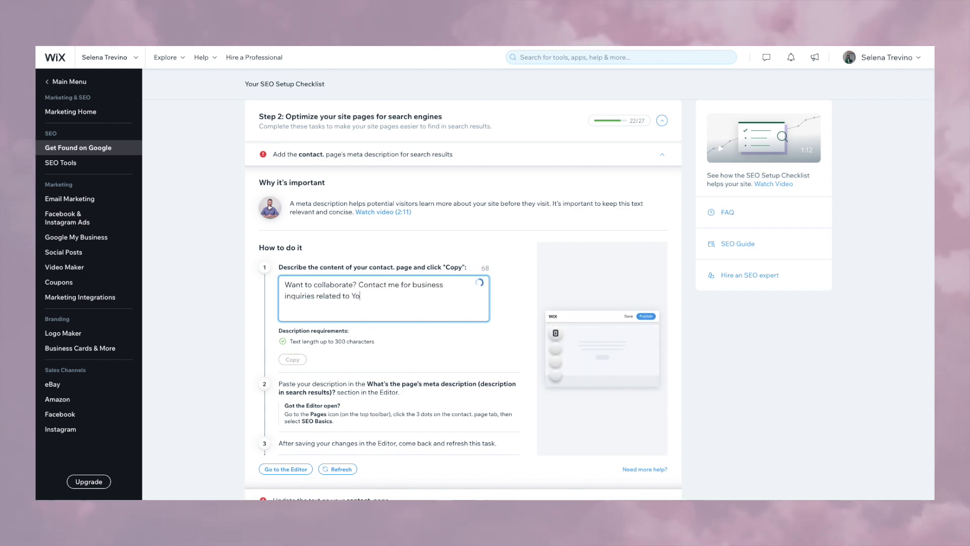
{"action": "type", "text": "igital content creation."}
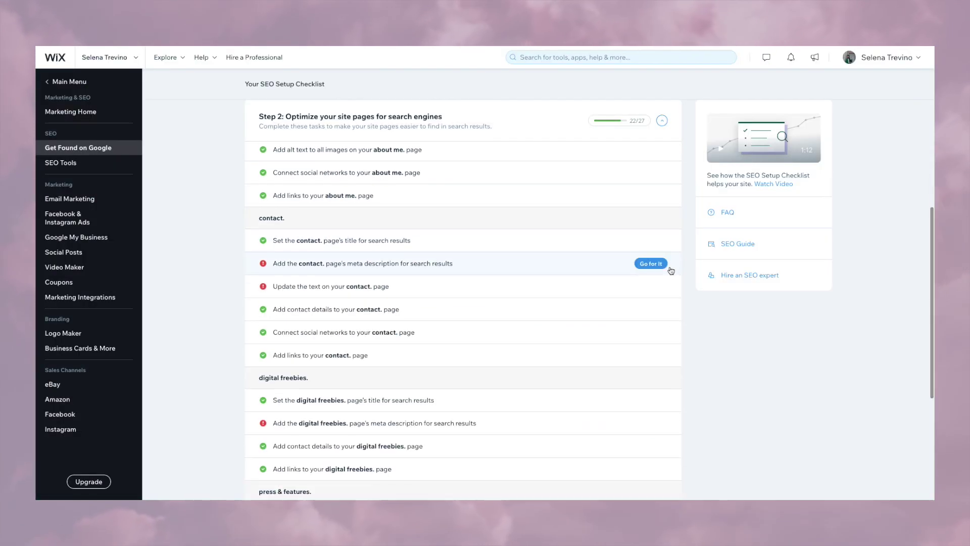
{"action": "left_click", "coordinate": [652, 263]}
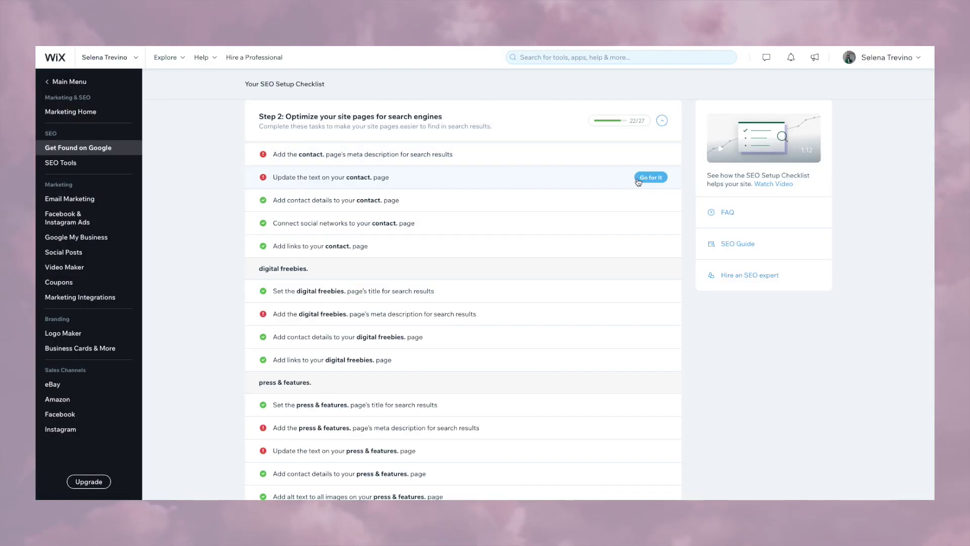